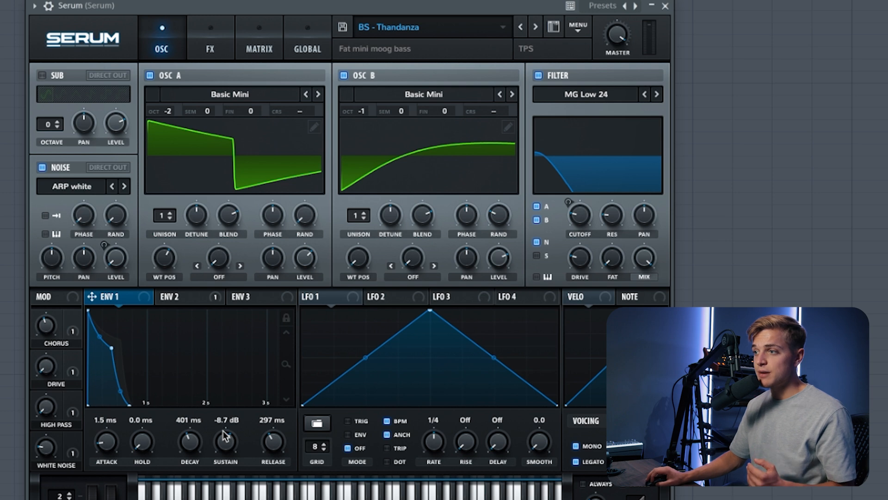
# Inspect the second envelope of the BS - Thandanza bass patch and its effects rack
pyautogui.click(189, 297)
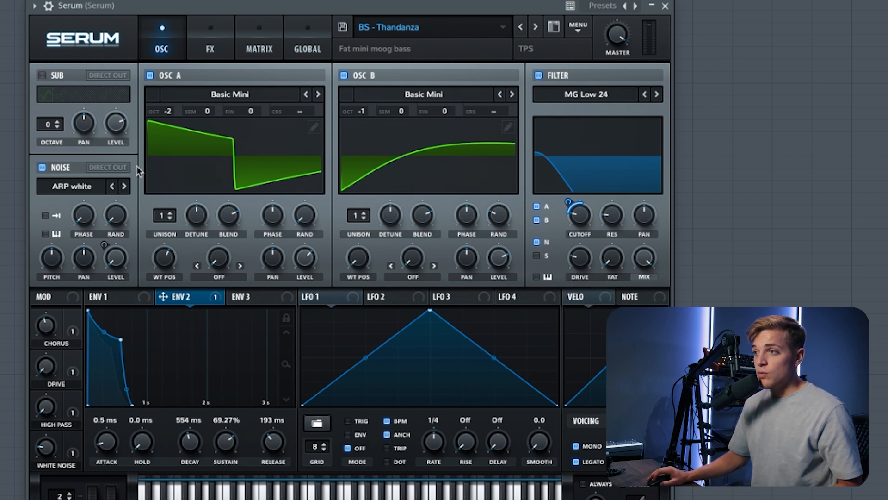
pyautogui.click(201, 45)
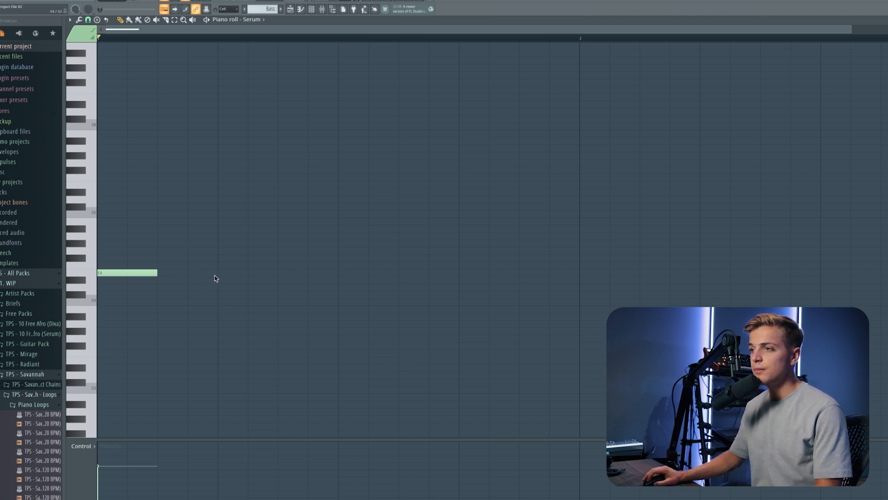
pyautogui.press('space')
pyautogui.click(272, 273)
pyautogui.moveTo(300, 273); pyautogui.dragTo(340, 273)
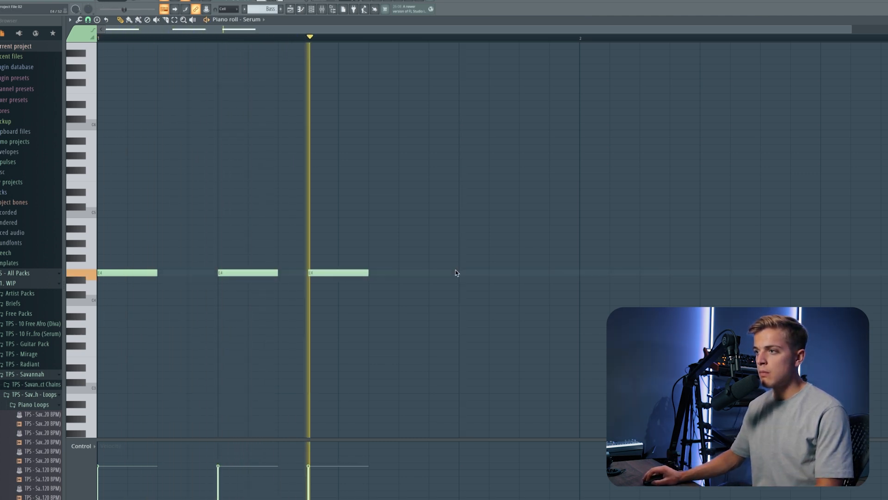
pyautogui.rightClick(273, 273)
pyautogui.rightClick(363, 273)
pyautogui.click(208, 273)
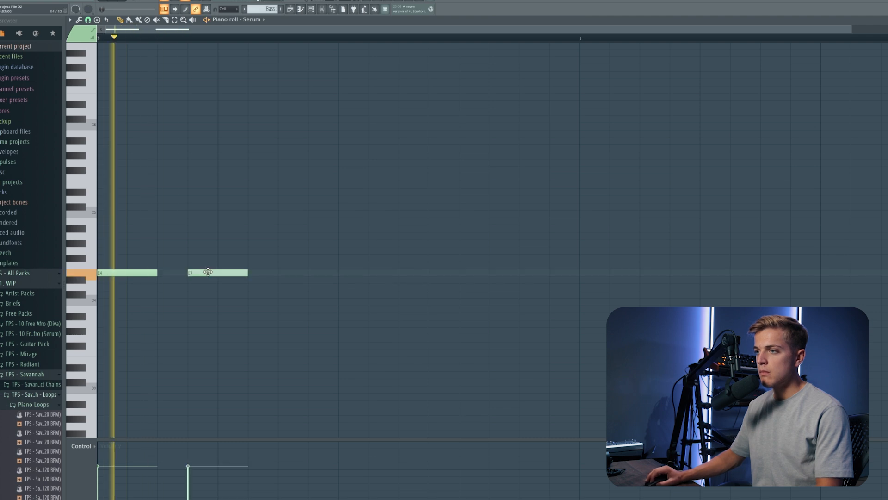
pyautogui.rightClick(230, 273)
pyautogui.press('space')
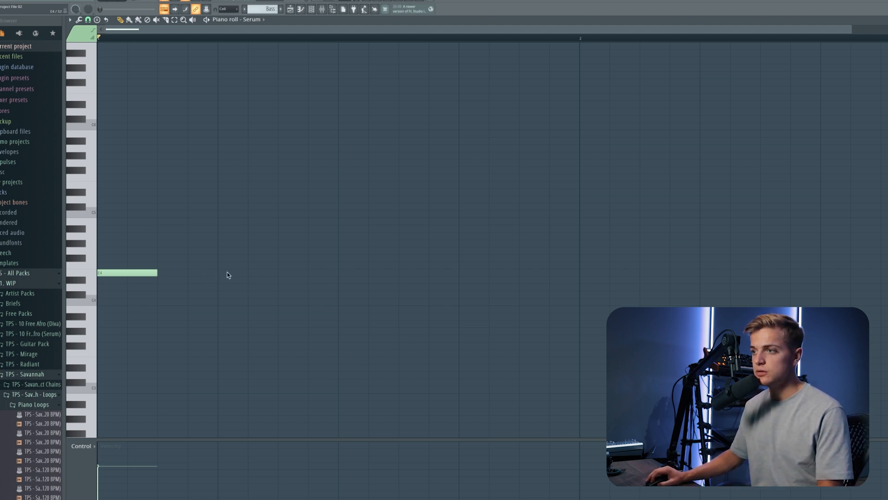
# Add three more two-step E4 bass notes on steps 5, 8 and 15 of the first bar
pyautogui.press('space')
pyautogui.click(207, 273)
pyautogui.click(292, 274)
pyautogui.rightClick(296, 275)
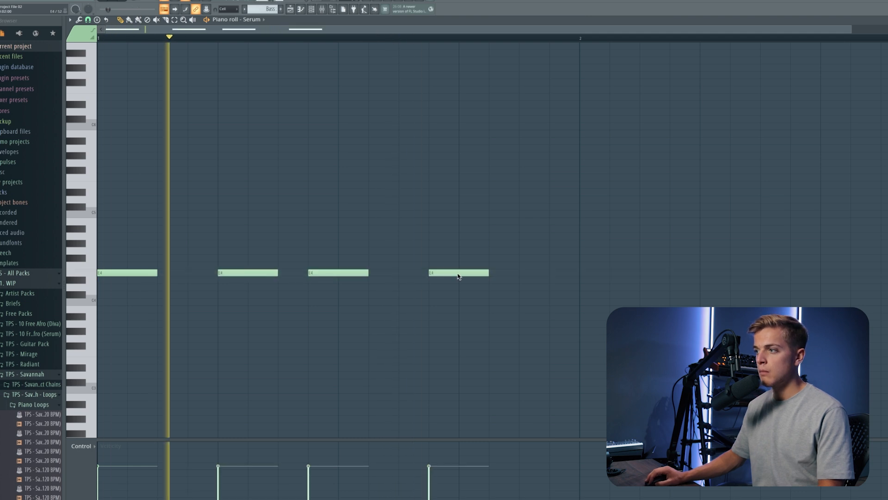
pyautogui.moveTo(458, 274); pyautogui.dragTo(554, 274)
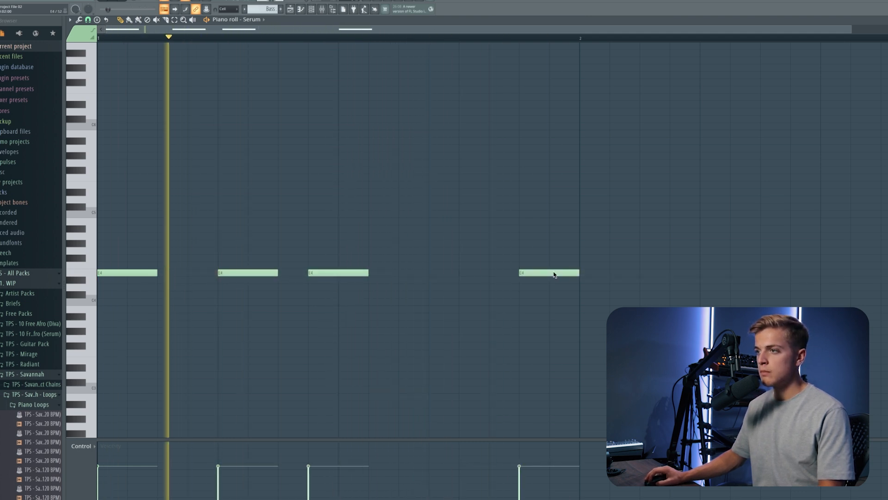
pyautogui.press('space')
# Duplicate the first bar's bass notes into the second bar, select the whole pattern and play it
pyautogui.moveTo(579, 38); pyautogui.dragTo(47, 91)
pyautogui.hotkey('ctrl', 'b')
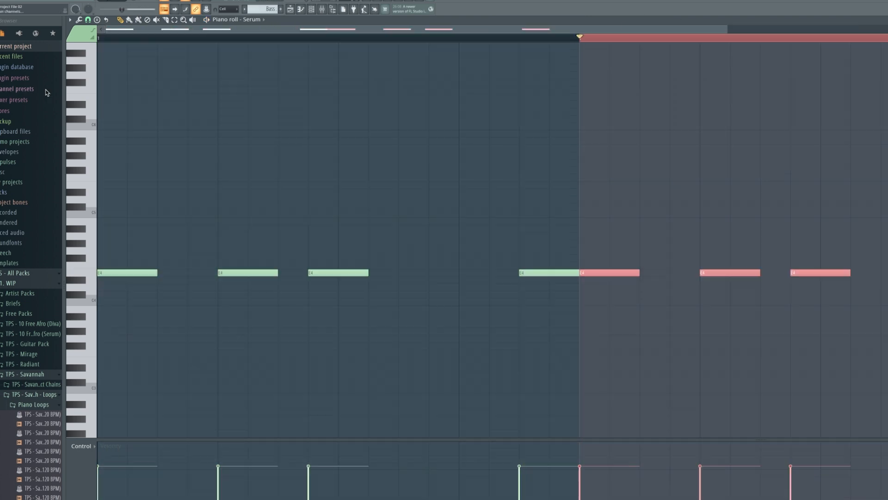
pyautogui.hotkey('ctrl', 'a')
pyautogui.press('space')
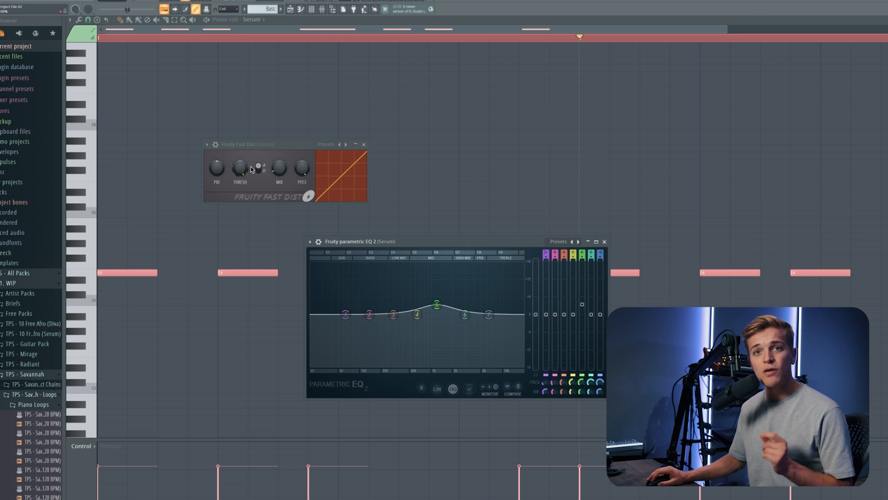
# Play the bass pattern while reviewing Fruity Fast Dist, the Serum #2 layer and that layer's parametric EQ
pyautogui.click(249, 146)
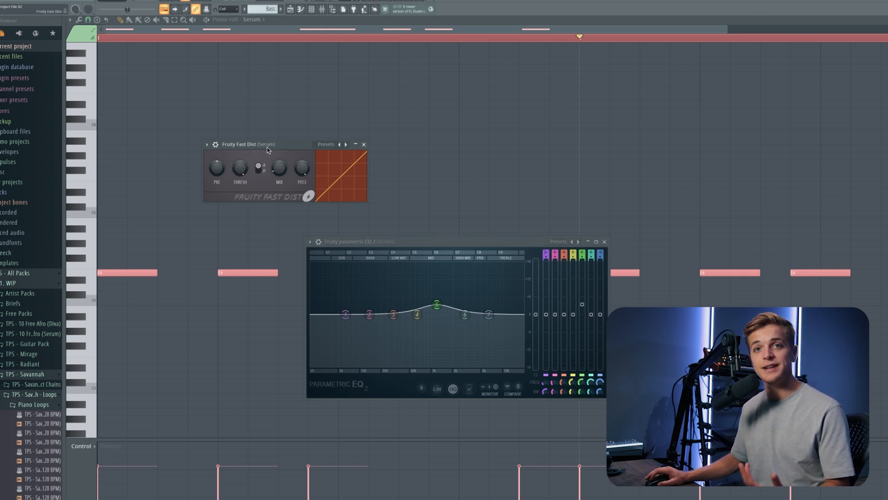
pyautogui.press('space')
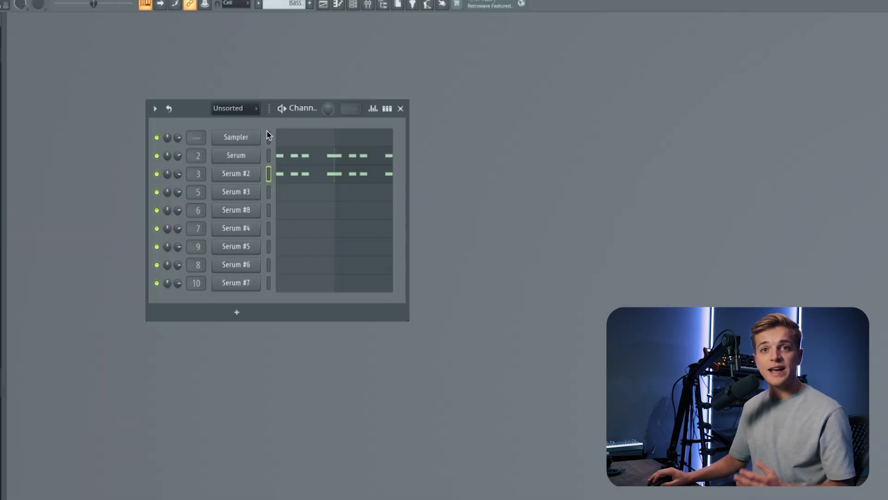
pyautogui.press('space')
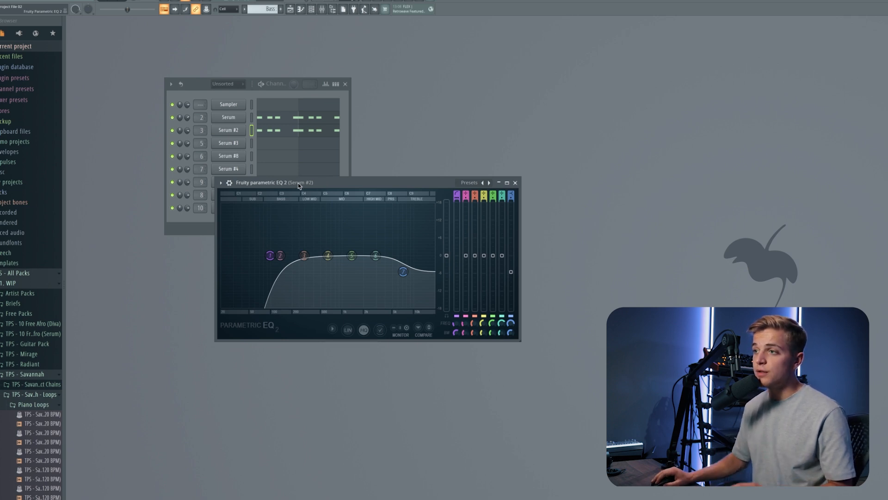
pyautogui.click(285, 358)
pyautogui.click(299, 273)
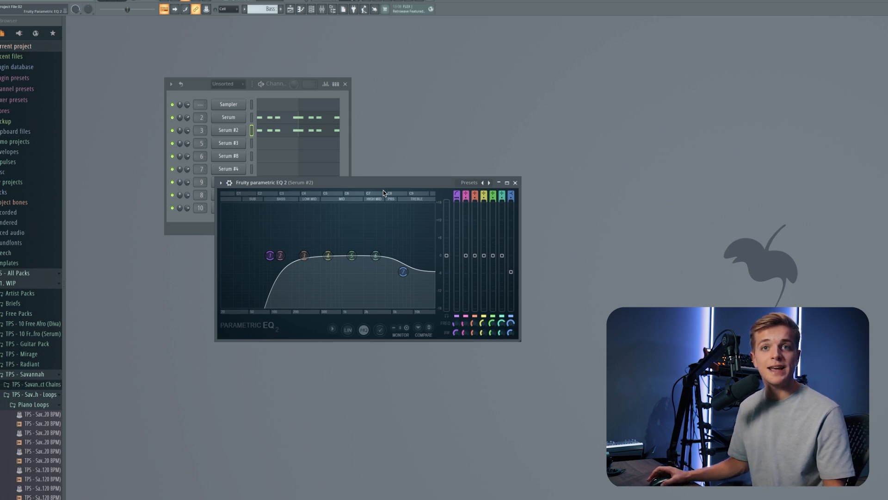
pyautogui.press('space')
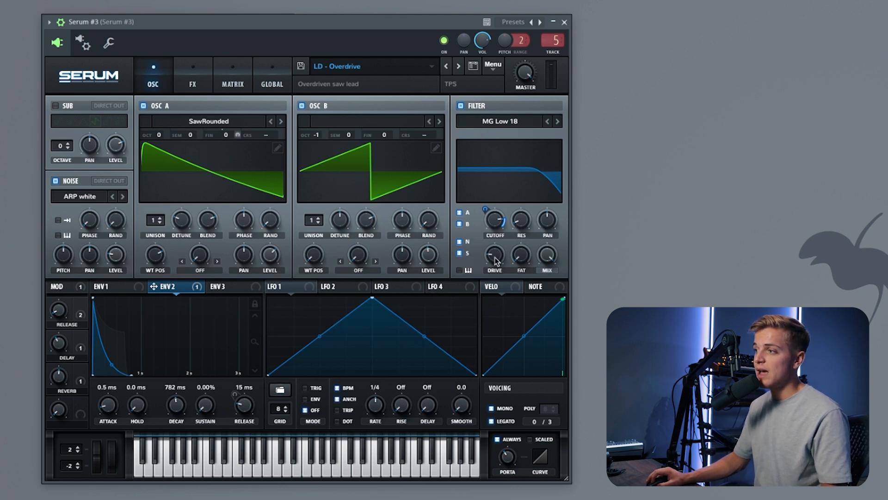
# Audition the LD - Overdrive lead with all destinations of its second envelope bypassed
pyautogui.moveTo(497, 262)
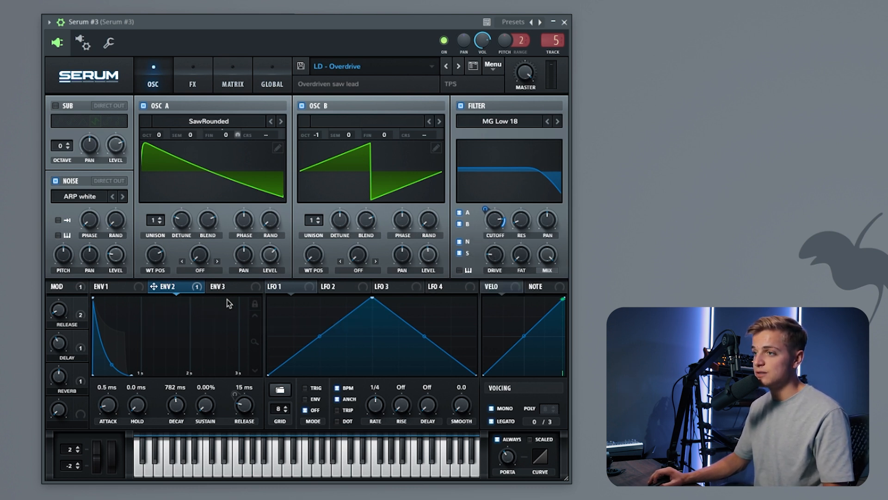
pyautogui.rightClick(188, 293)
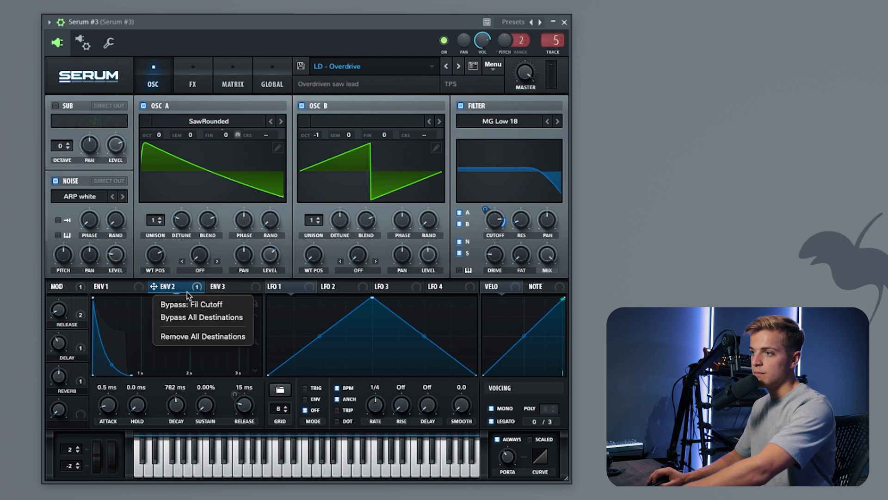
pyautogui.click(196, 317)
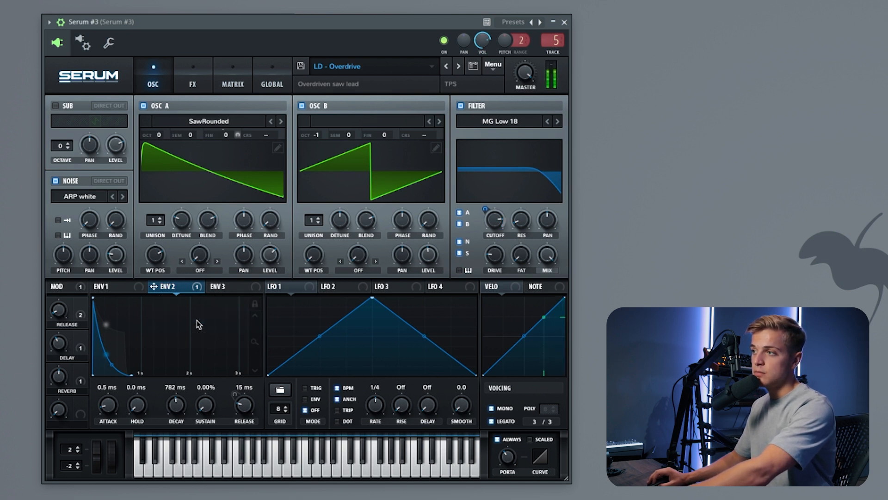
pyautogui.click(196, 290)
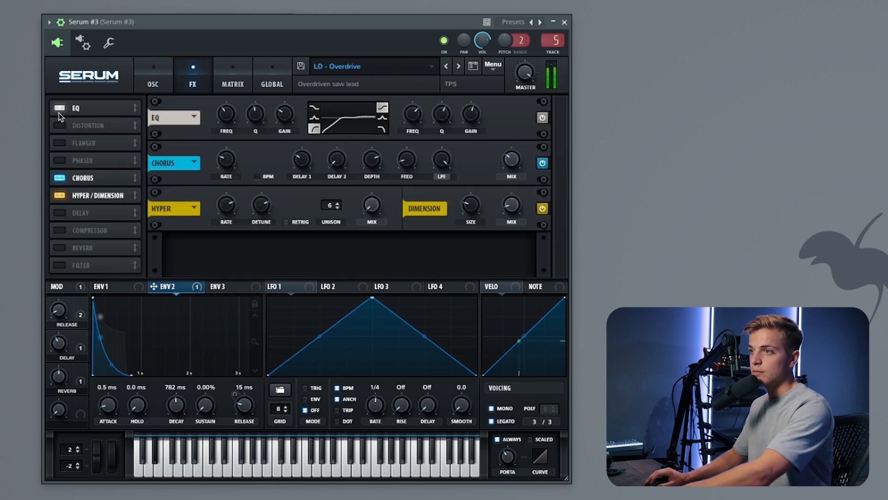
# Compare the lead with and without its EQ and Tube distortion, leaving both effects enabled
pyautogui.click(59, 125)
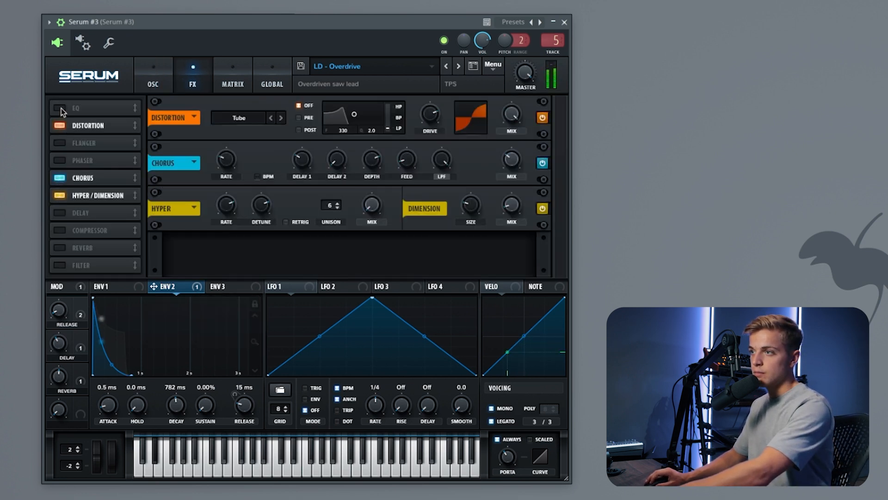
pyautogui.click(59, 108)
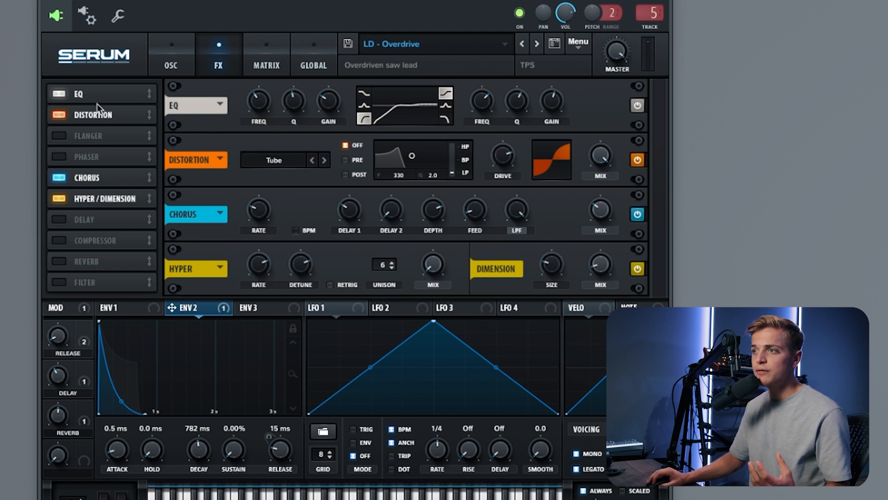
pyautogui.click(60, 95)
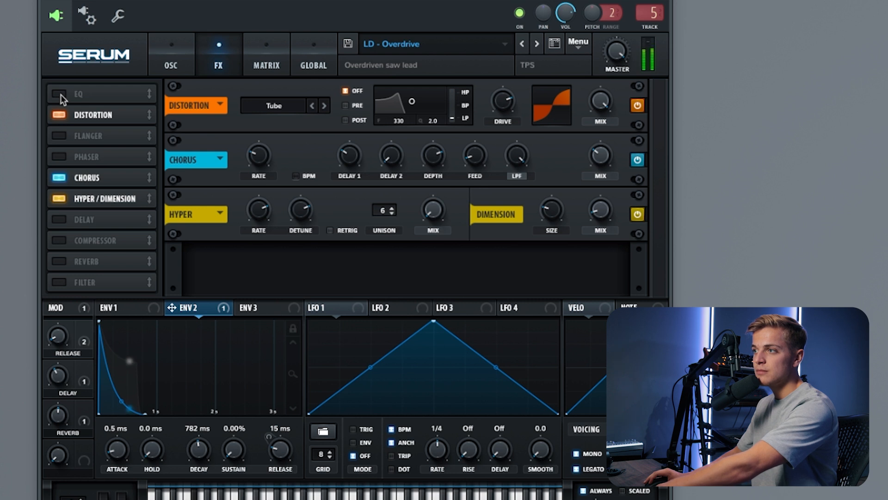
pyautogui.click(60, 94)
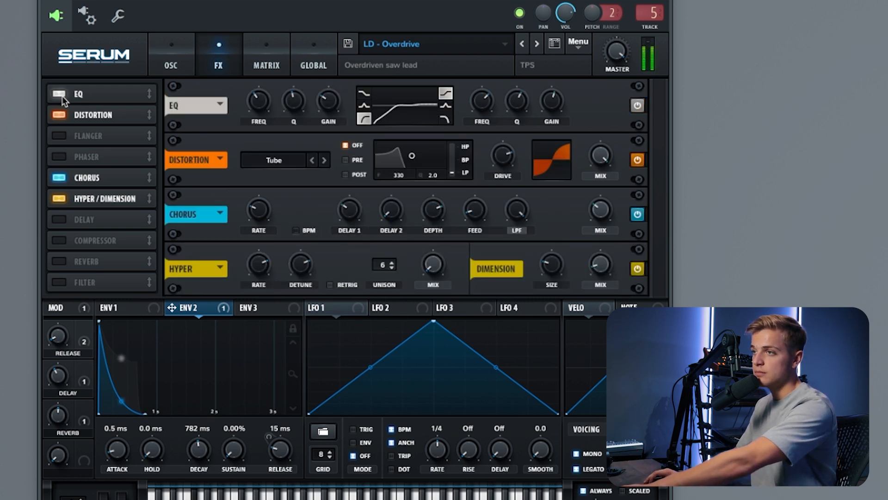
pyautogui.click(57, 120)
pyautogui.click(57, 119)
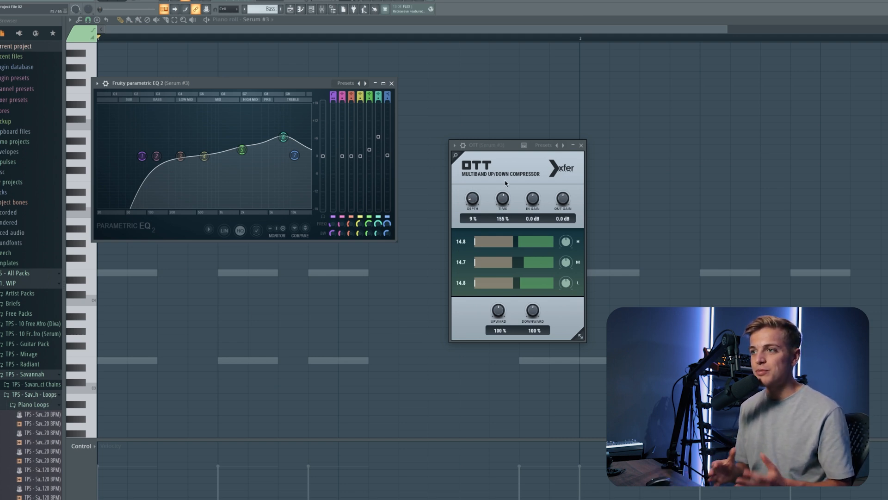
# Place short E3 lead notes on steps 1, 4 and 5 of the first bar
pyautogui.press('space')
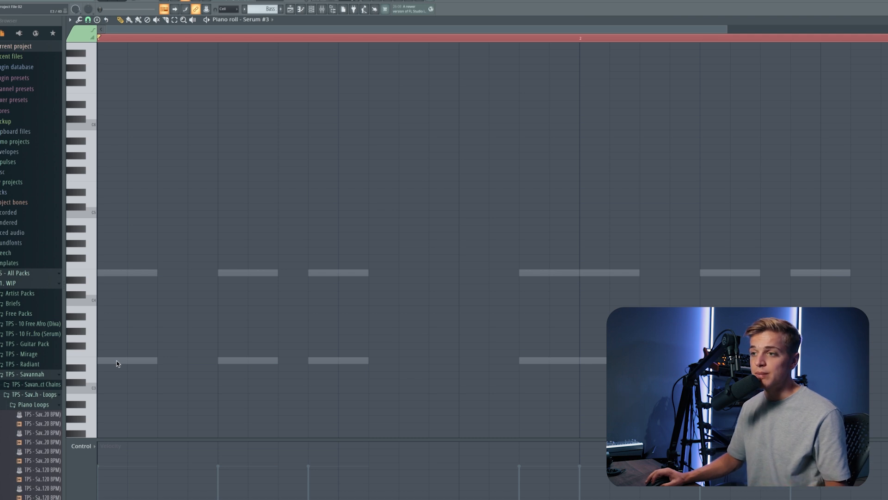
pyautogui.click(113, 363)
pyautogui.click(199, 362)
pyautogui.press('space')
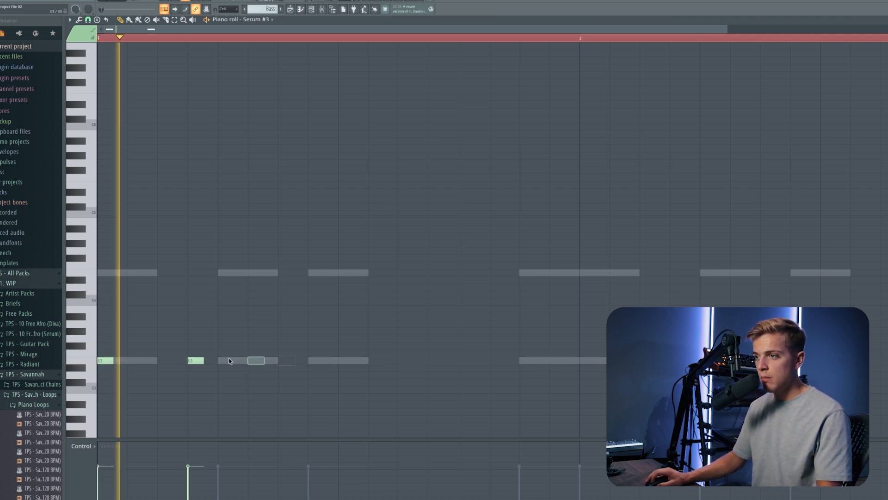
pyautogui.click(227, 362)
pyautogui.click(282, 361)
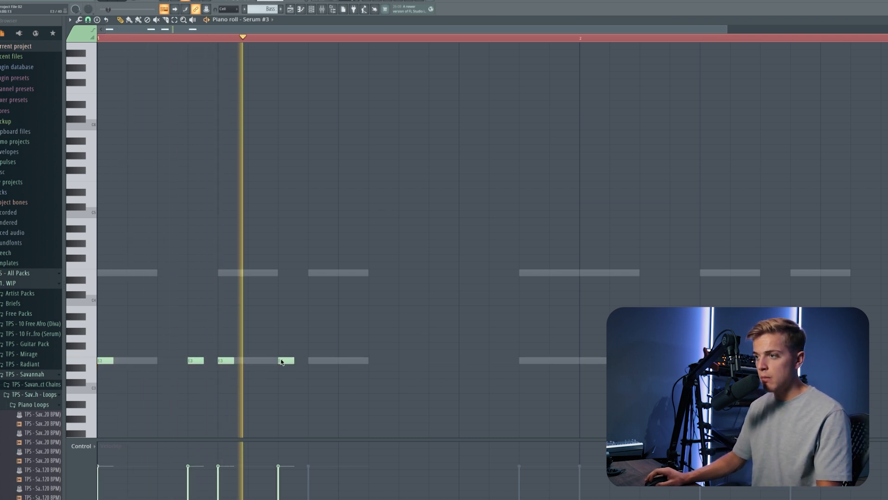
pyautogui.press('space')
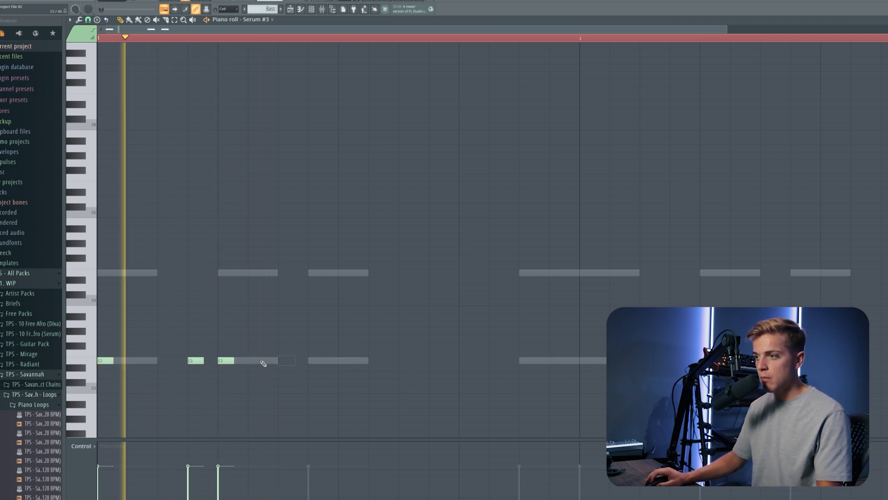
# Extend the lead stab run with short E3 notes on steps 6, 7 and 8 of the first bar
pyautogui.click(261, 361)
pyautogui.click(322, 361)
pyautogui.press('space')
pyautogui.rightClick(317, 361)
pyautogui.press('space')
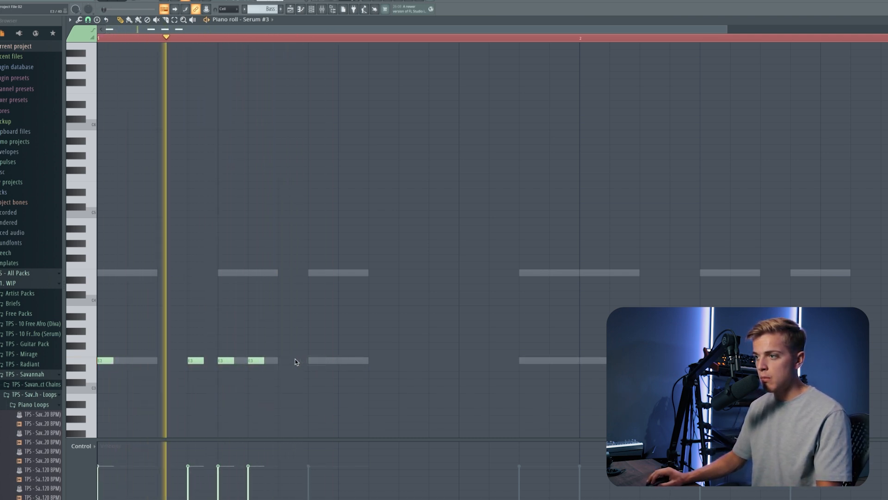
pyautogui.click(294, 360)
pyautogui.click(353, 361)
pyautogui.press('space')
pyautogui.rightClick(340, 360)
pyautogui.press('space')
pyautogui.click(320, 360)
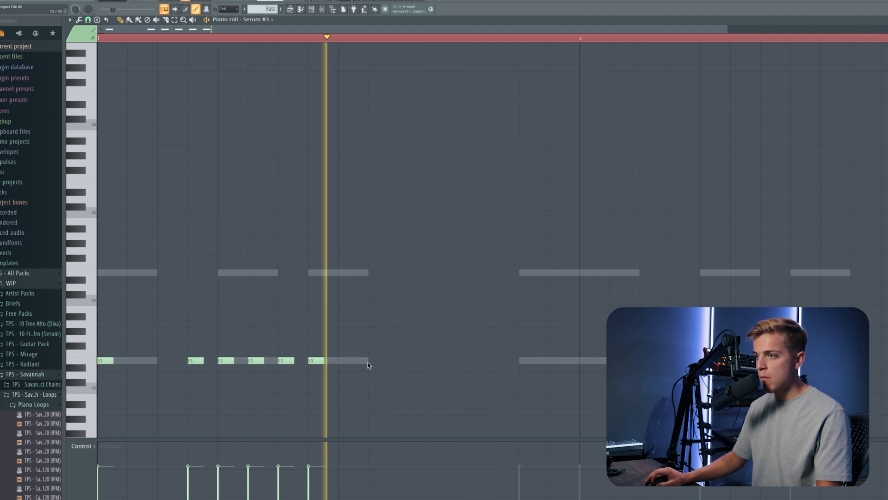
# Add short E3 notes on step 15 of the first bar and on the first step of bar 2
pyautogui.press('space')
pyautogui.press('space')
pyautogui.click(580, 358)
pyautogui.click(528, 361)
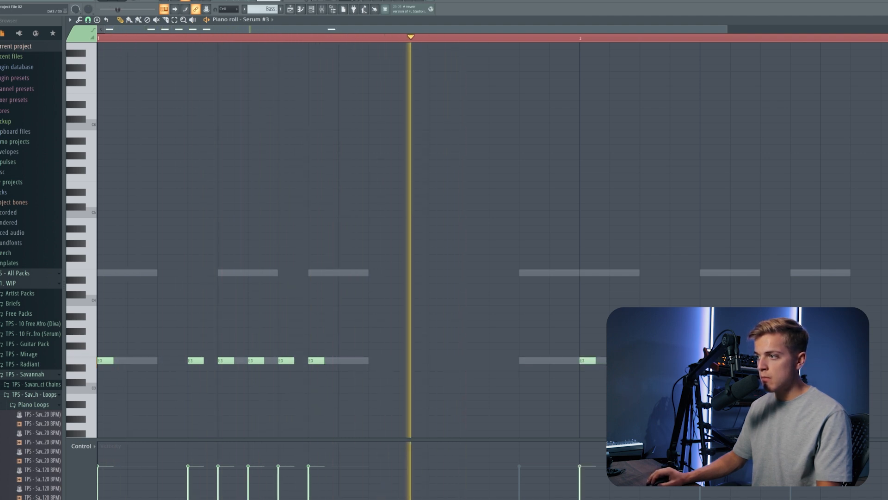
pyautogui.press('space')
# Set the piano roll snap to 1/2 step and add a run of short E3 notes from step 4 to step 8 of bar 2
pyautogui.click(88, 20)
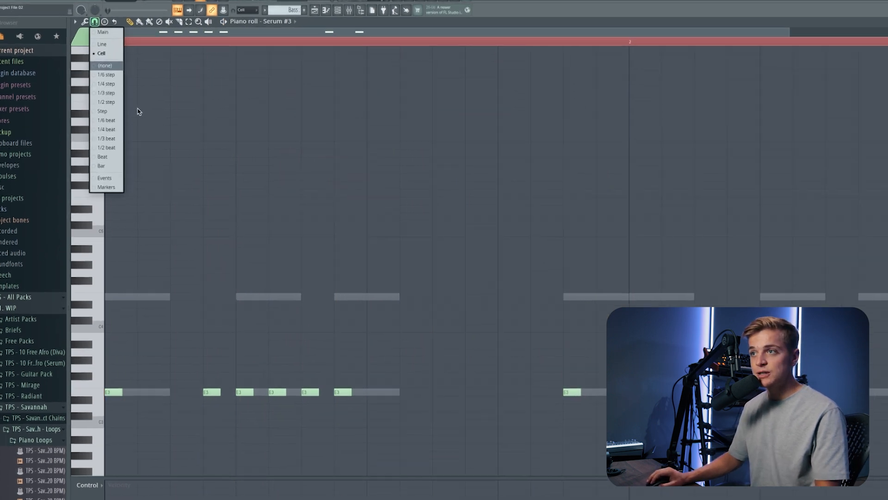
pyautogui.click(104, 94)
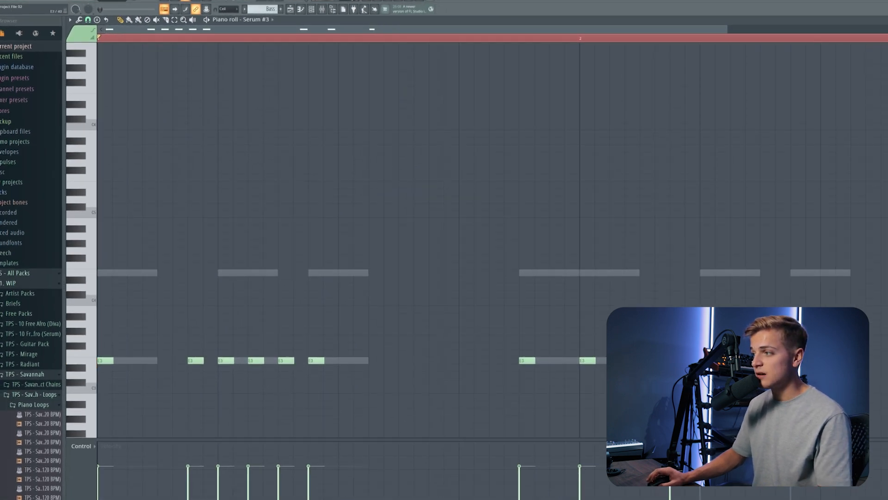
pyautogui.click(692, 360)
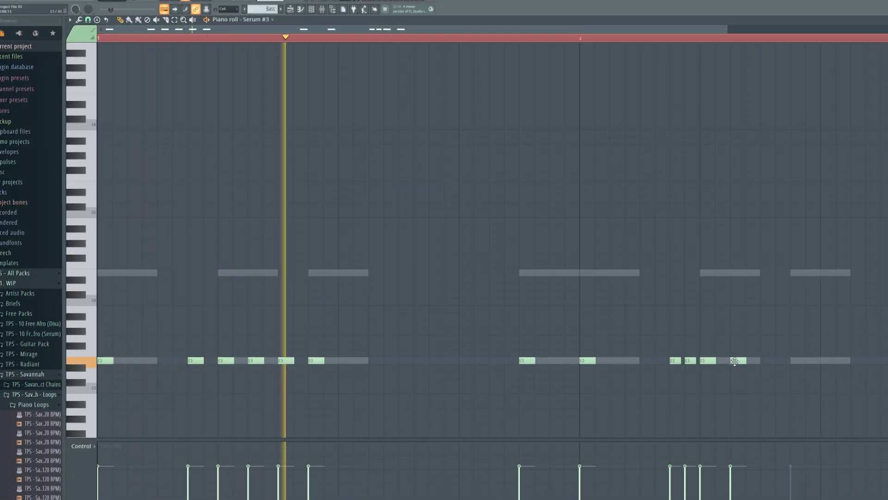
pyautogui.click(767, 360)
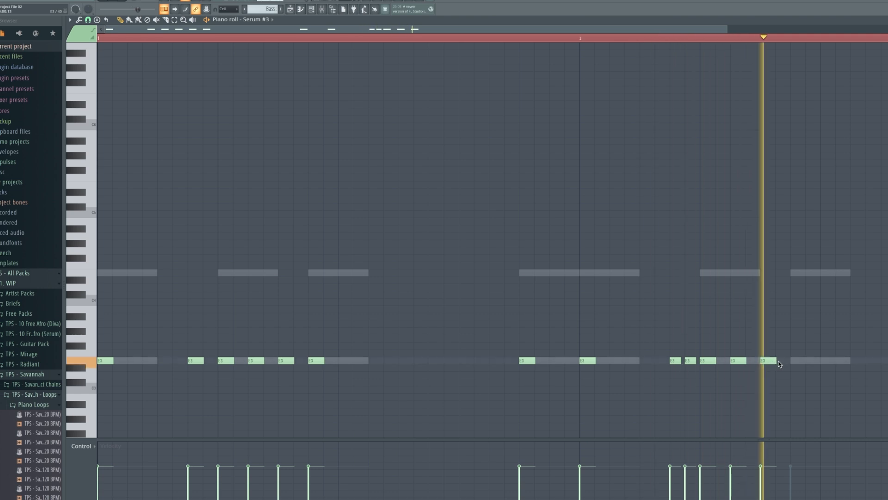
pyautogui.click(798, 360)
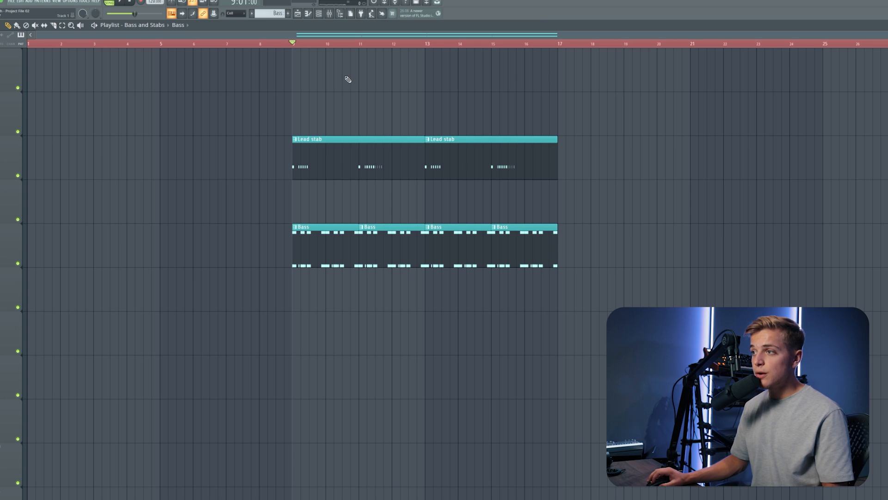
# Move the four Bass clips up one track, directly beneath the Lead stab clips, and play the arrangement from bar 9
pyautogui.scroll(-1, 343, 79)
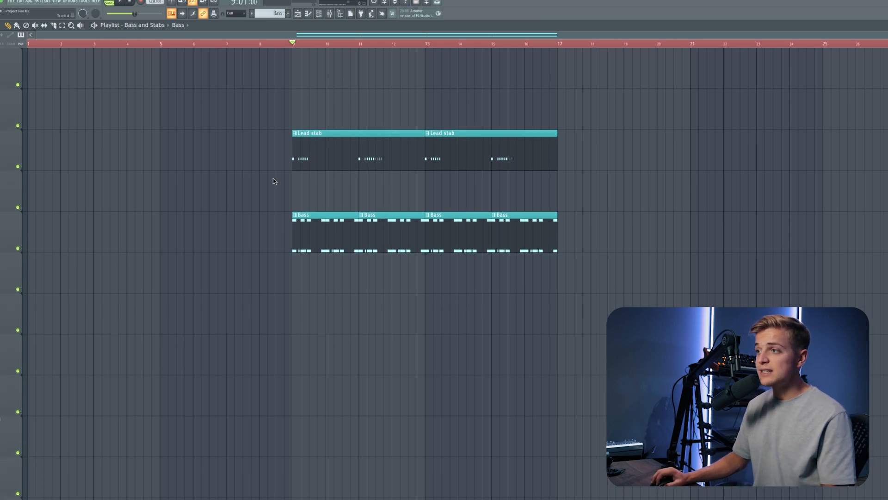
pyautogui.moveTo(245, 190); pyautogui.dragTo(675, 224)
pyautogui.hotkey('shift', 'Up')
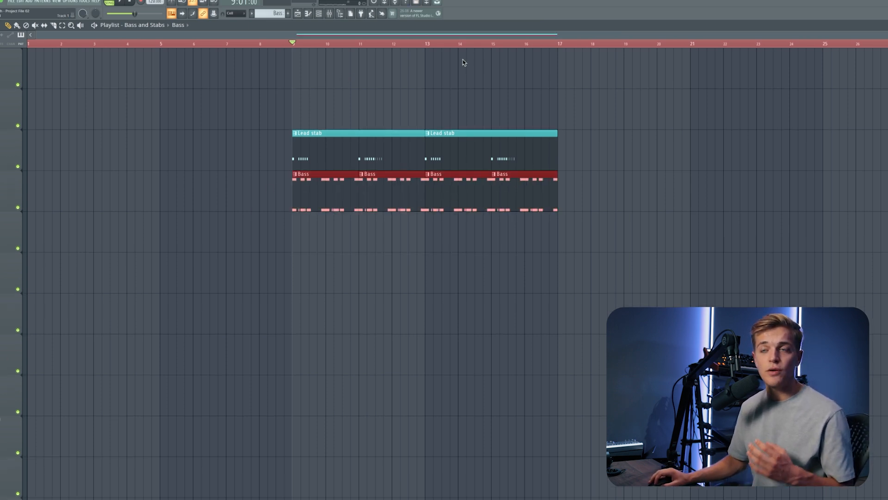
pyautogui.keyDown('ctrl'); pyautogui.click(258, 80); pyautogui.keyUp('ctrl')
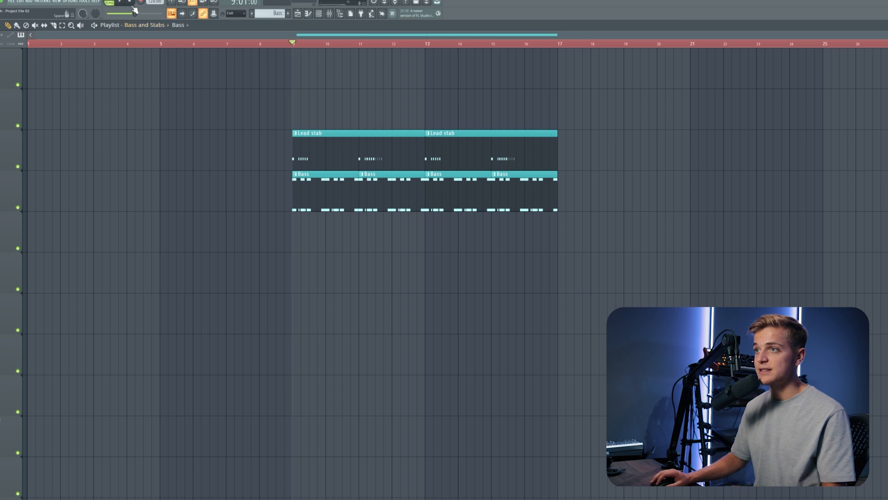
pyautogui.press('space')
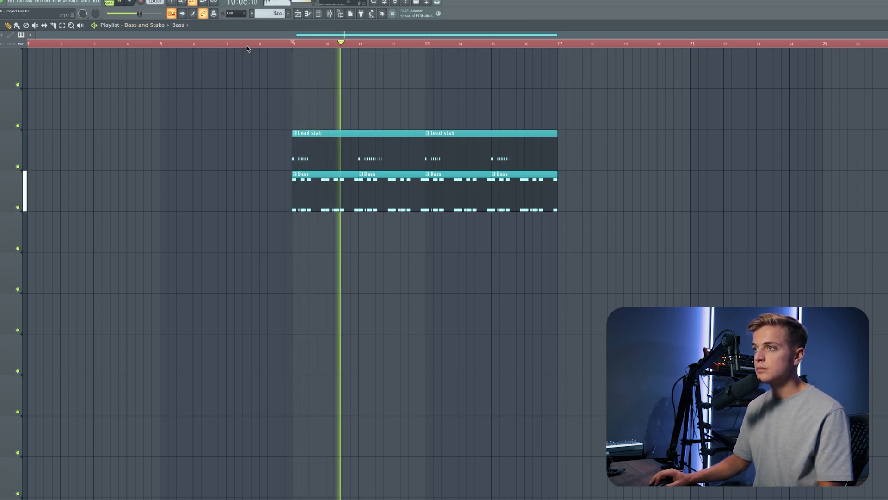
pyautogui.press('space')
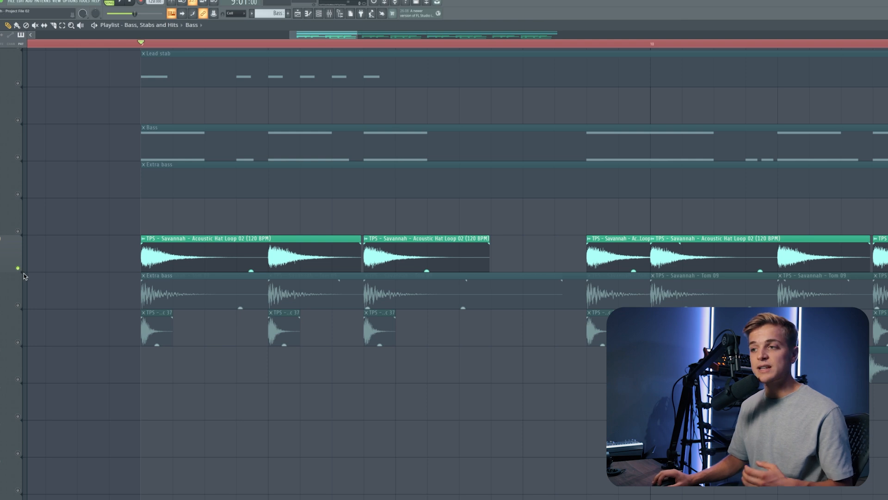
# Unmute the Tom 09 track, the short percussion hits track beneath it and the Bass track, and play them together from bar 9
pyautogui.click(18, 305)
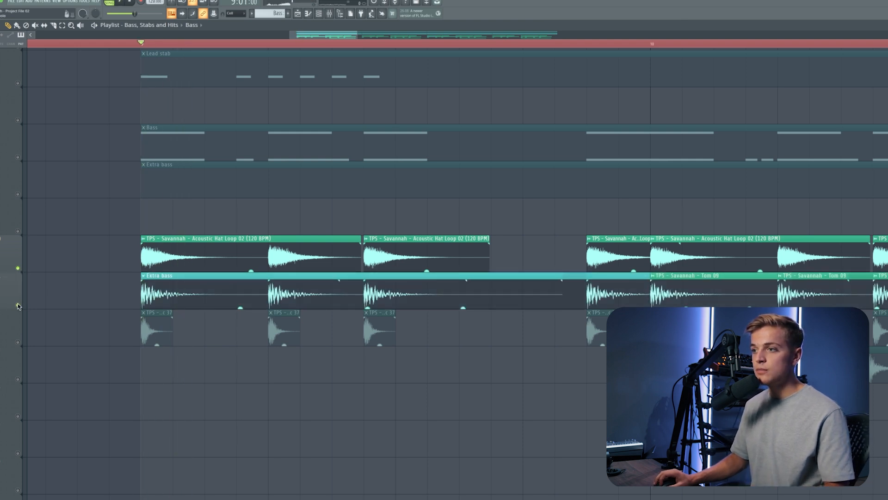
pyautogui.click(18, 342)
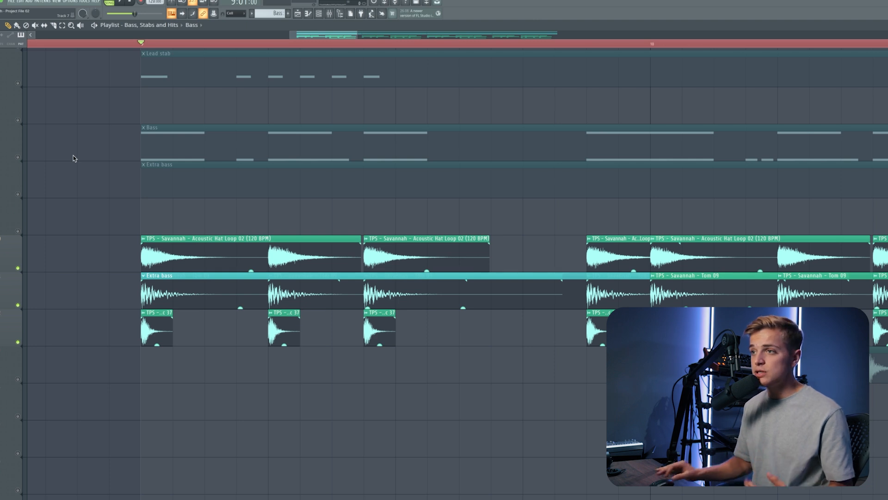
pyautogui.click(17, 158)
pyautogui.press('space')
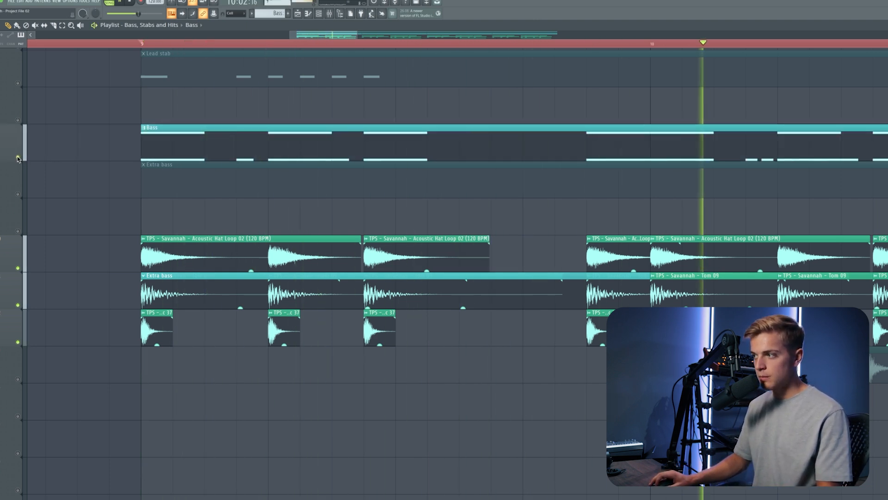
pyautogui.press('space')
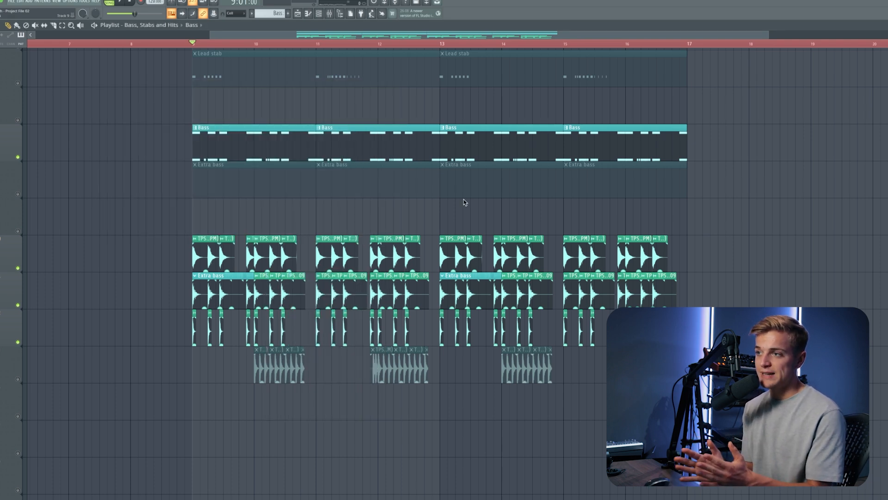
pyautogui.press('space')
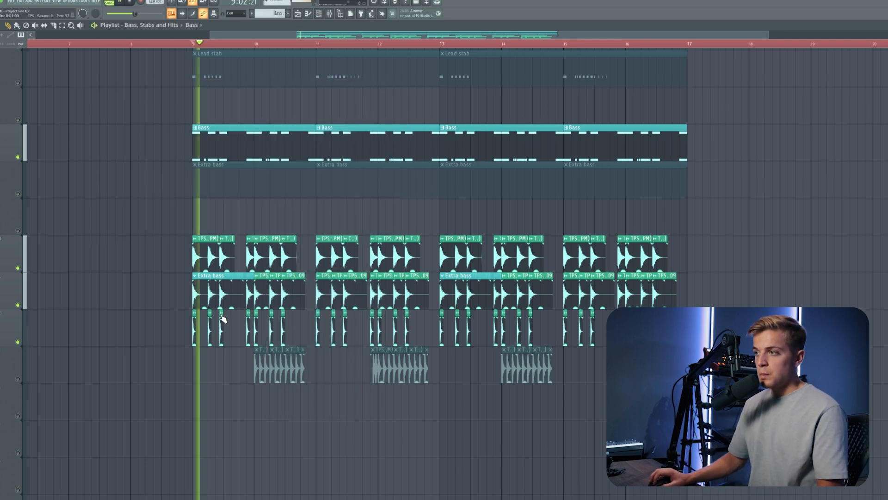
pyautogui.scroll(4, 262, 313)
pyautogui.press('space')
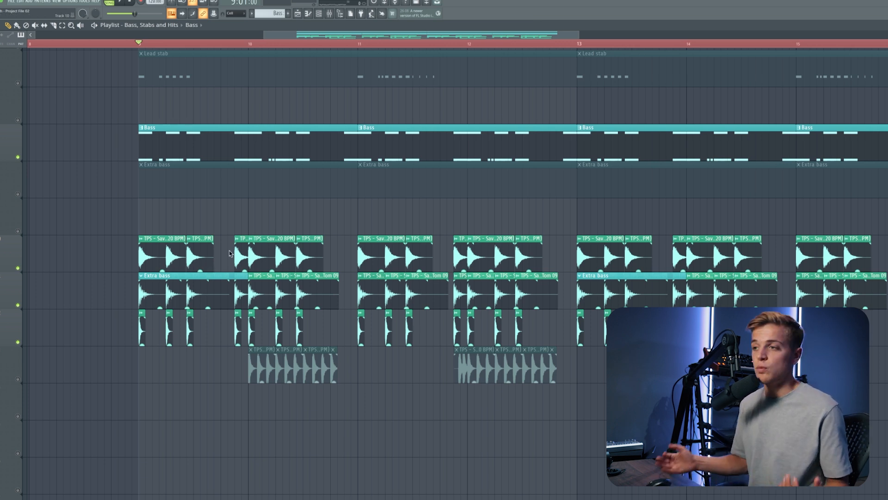
# Solo the percussion loop track whose clips begin at bar 10 and play it from bar 10
pyautogui.rightClick(17, 378)
pyautogui.click(18, 377)
pyautogui.scroll(2, 286, 368)
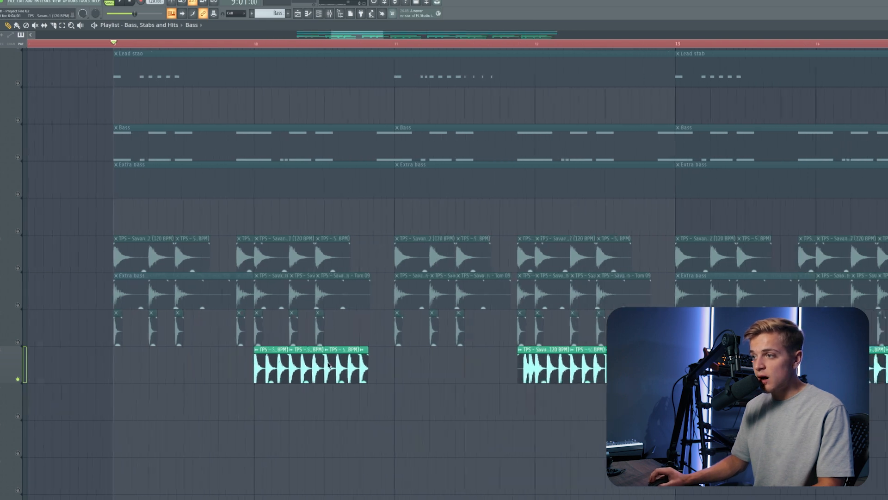
pyautogui.scroll(4, 308, 368)
pyautogui.scroll(-3, 287, 364)
pyautogui.moveTo(297, 44); pyautogui.dragTo(311, 44)
pyautogui.scroll(-3, 382, 181)
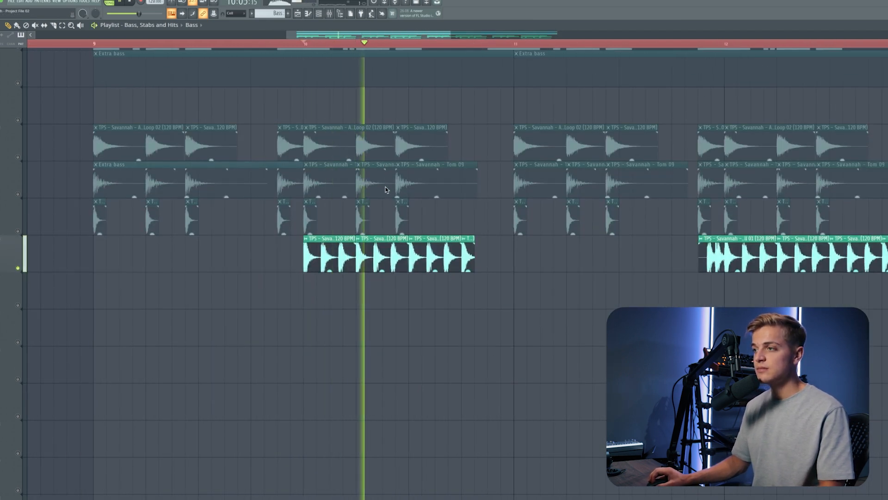
pyautogui.press('space')
# Unmute the Acoustic Hat Loop 02, Bass, Extra bass and Tom 09 tracks, plus the empty track below Extra bass
pyautogui.scroll(2, 18, 304)
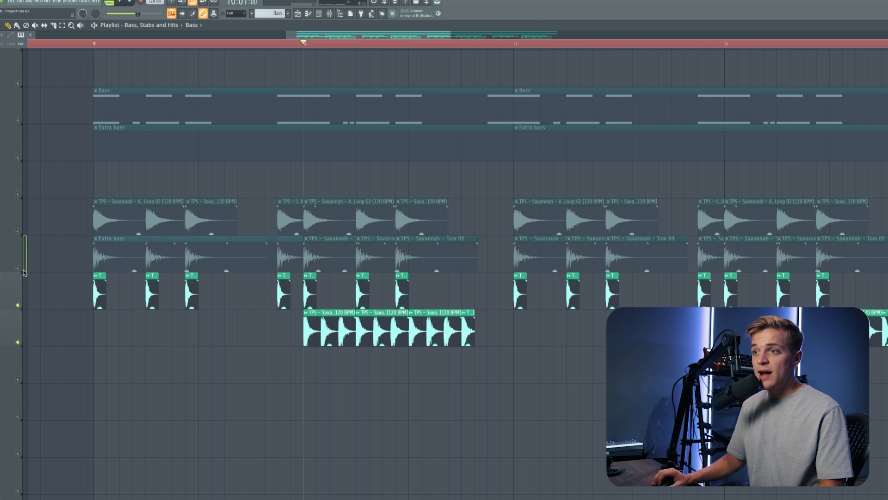
pyautogui.click(17, 231)
pyautogui.click(17, 120)
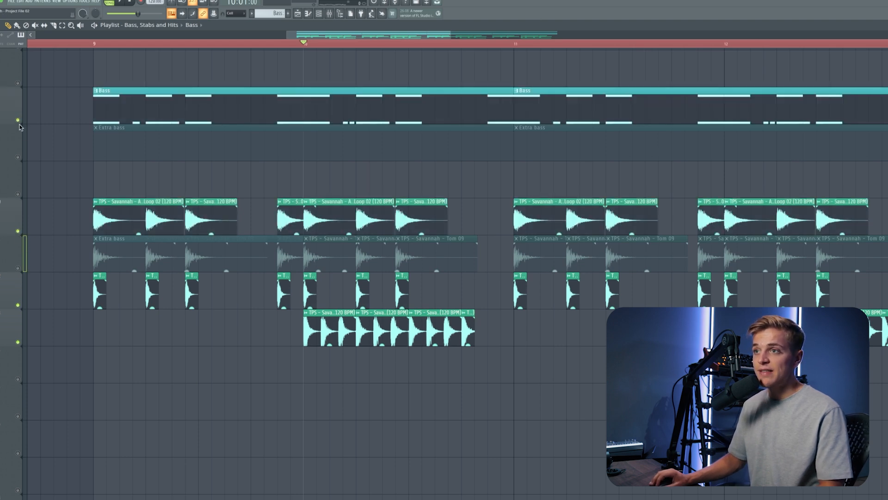
pyautogui.click(17, 157)
pyautogui.click(18, 193)
pyautogui.click(18, 268)
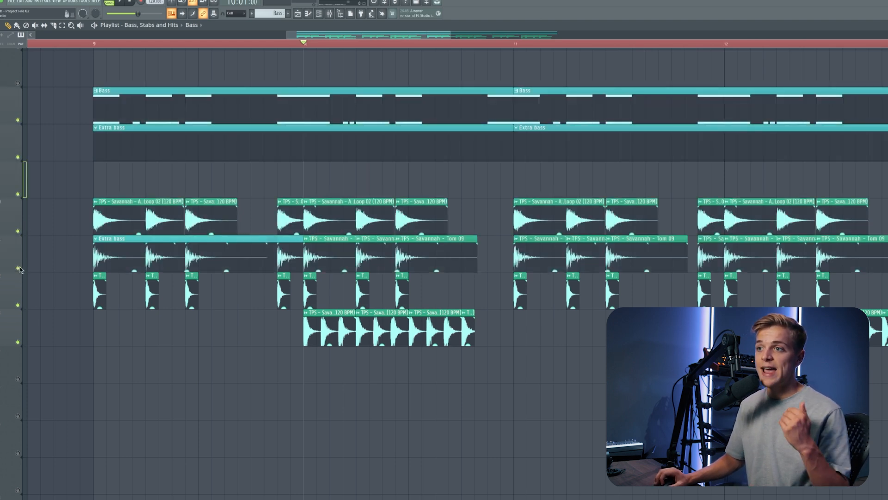
# Unmute the Lead stab track and play the layered arrangement from bar 9
pyautogui.scroll(1, 18, 272)
pyautogui.click(94, 44)
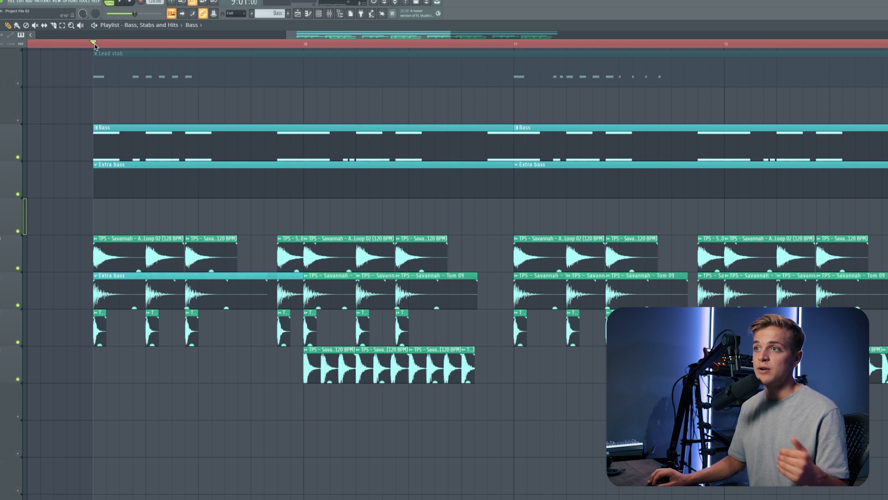
pyautogui.scroll(1, 107, 90)
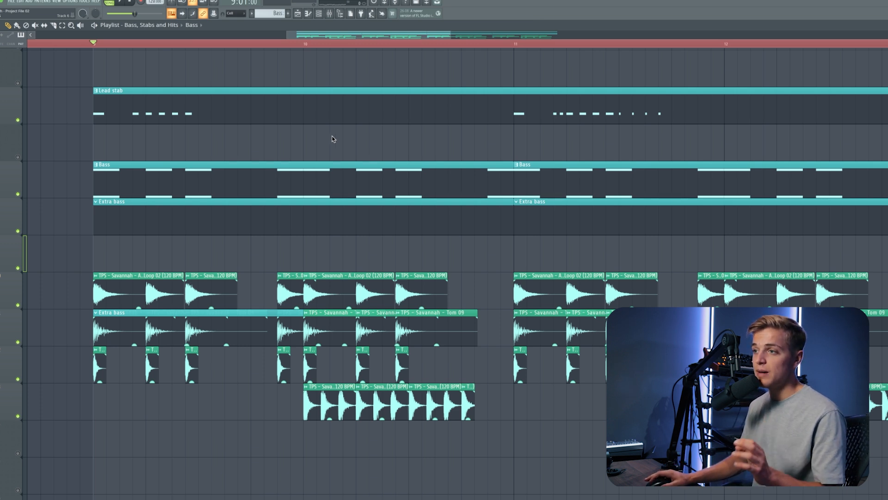
pyautogui.press('space')
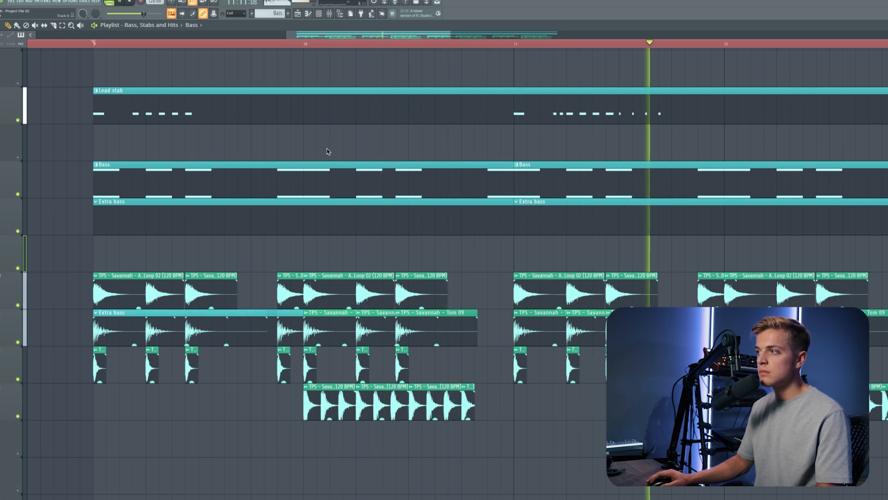
pyautogui.scroll(-4, 345, 164)
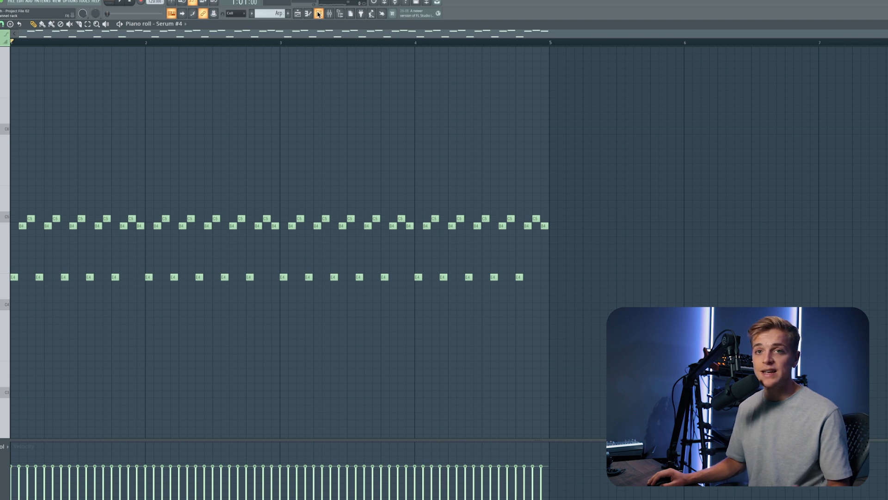
# Play back the four-bar Arp pattern in the piano roll and look over its notes
pyautogui.press('space')
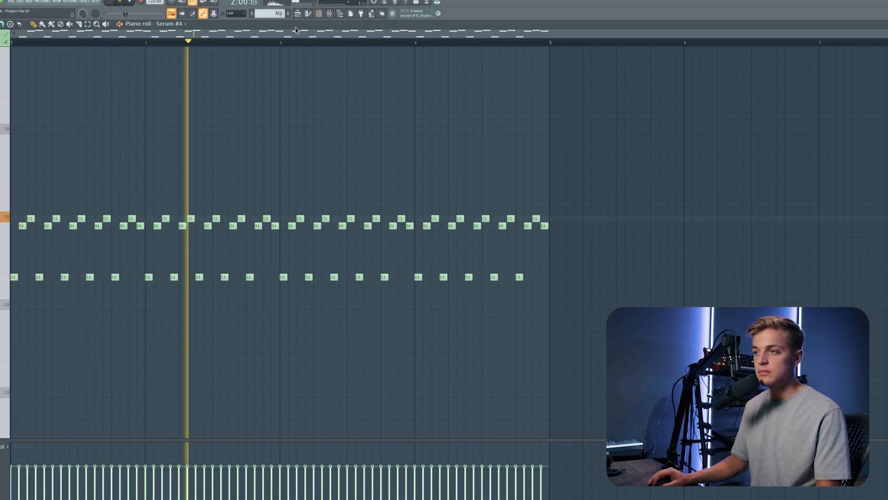
pyautogui.press('space')
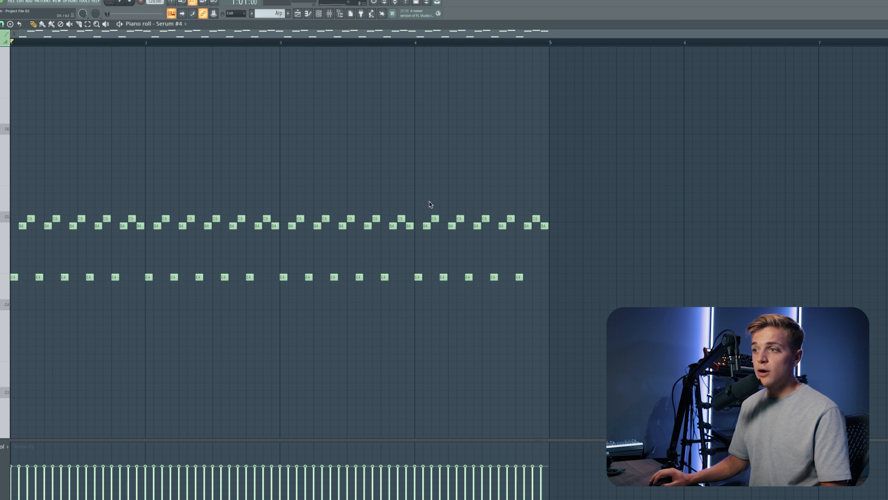
pyautogui.moveTo(558, 253); pyautogui.dragTo(9, 302)
pyautogui.keyDown('super'); pyautogui.click(104, 255); pyautogui.keyUp('super')
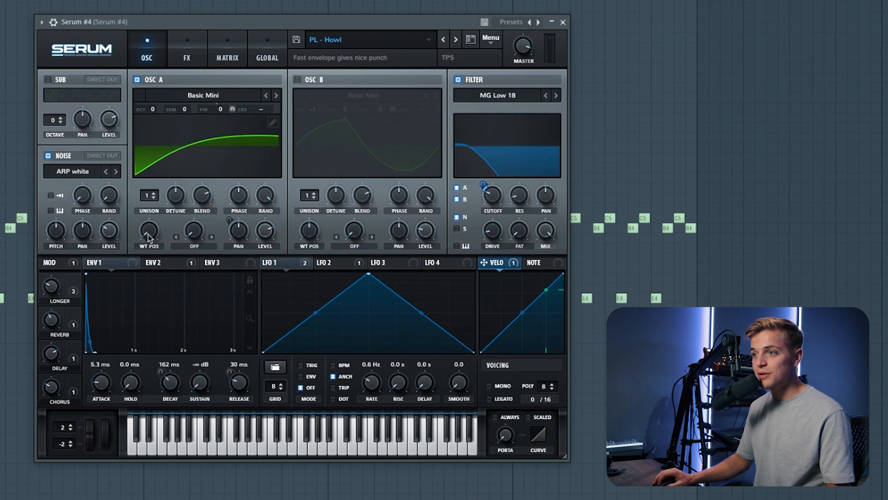
# Inspect Env 2, the filter cutoff, the effects chain and LFO 2 of Serum's PL - Howl preset, and close the synth
pyautogui.click(178, 258)
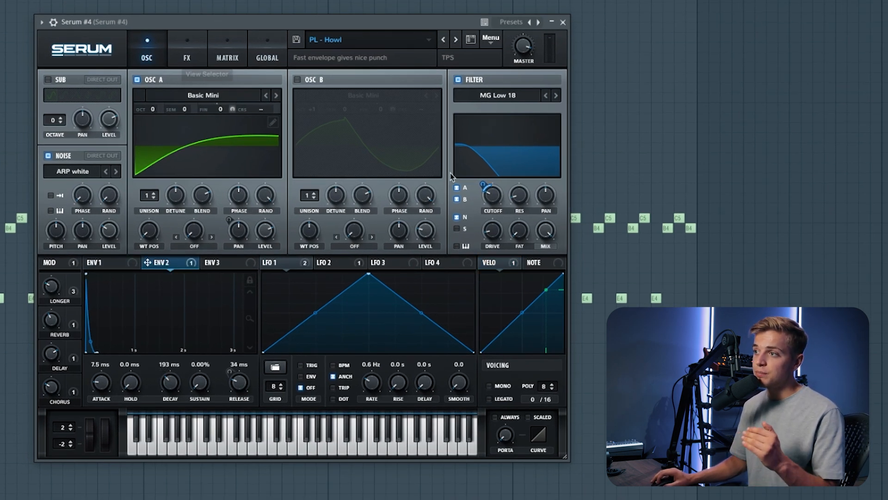
pyautogui.moveTo(496, 195)
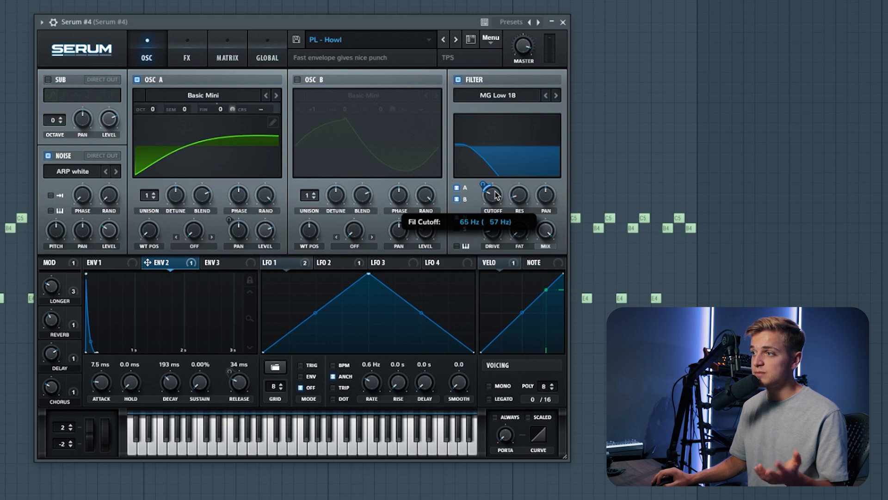
pyautogui.click(187, 58)
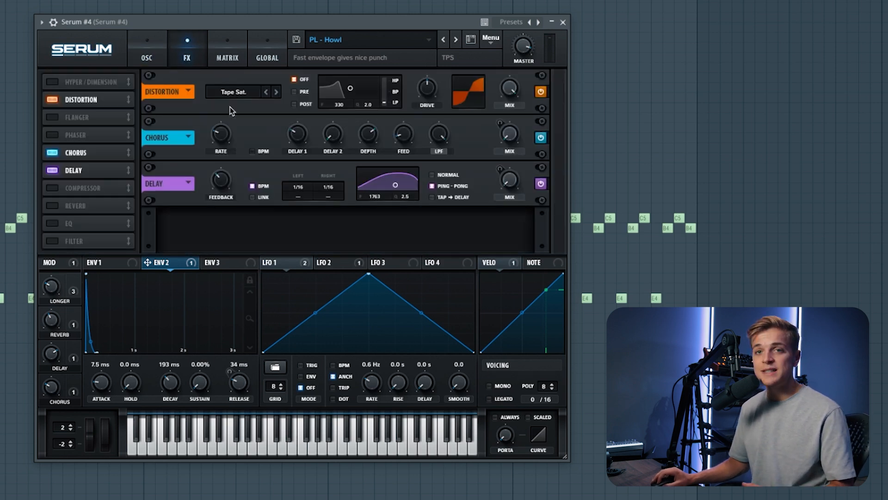
pyautogui.click(159, 59)
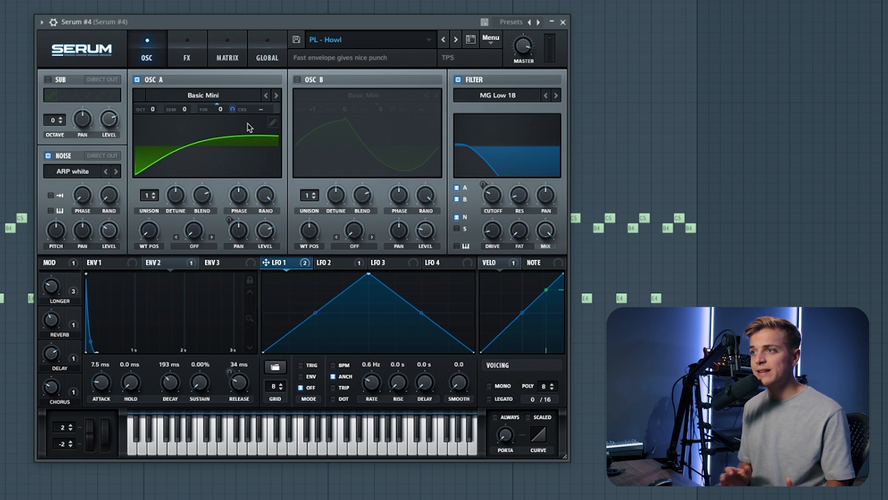
pyautogui.click(342, 262)
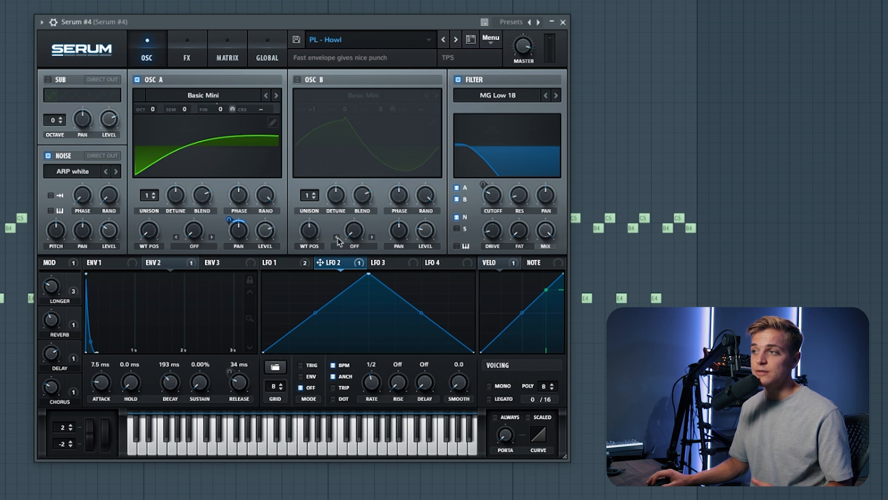
pyautogui.click(563, 22)
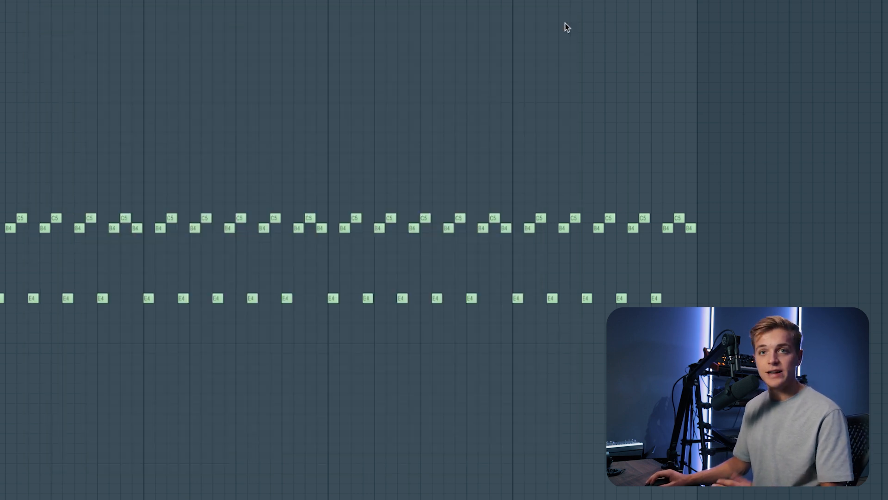
# Play the full Synths and Hits arrangement from bar 9 with the Arp and Stab clips included
pyautogui.press('space')
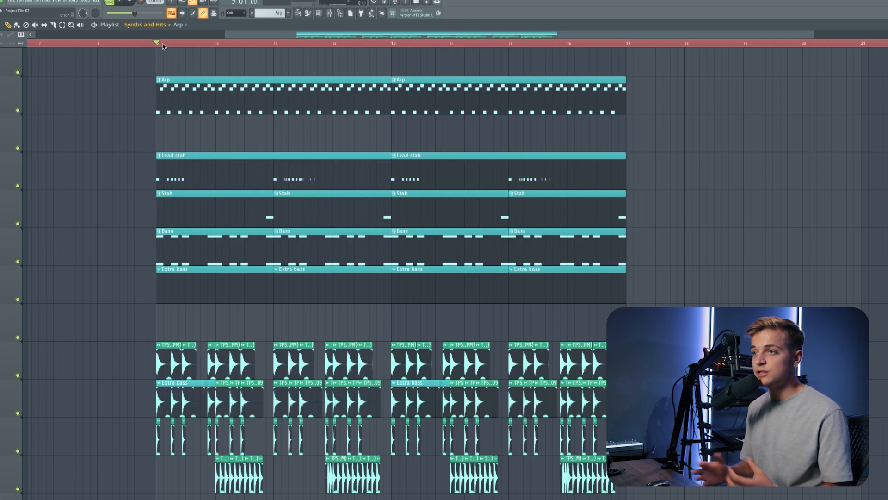
pyautogui.press('space')
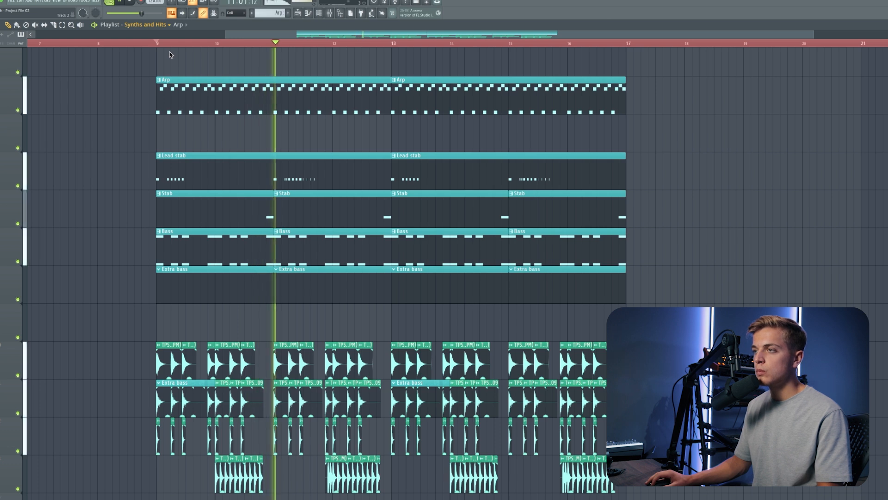
pyautogui.press('space')
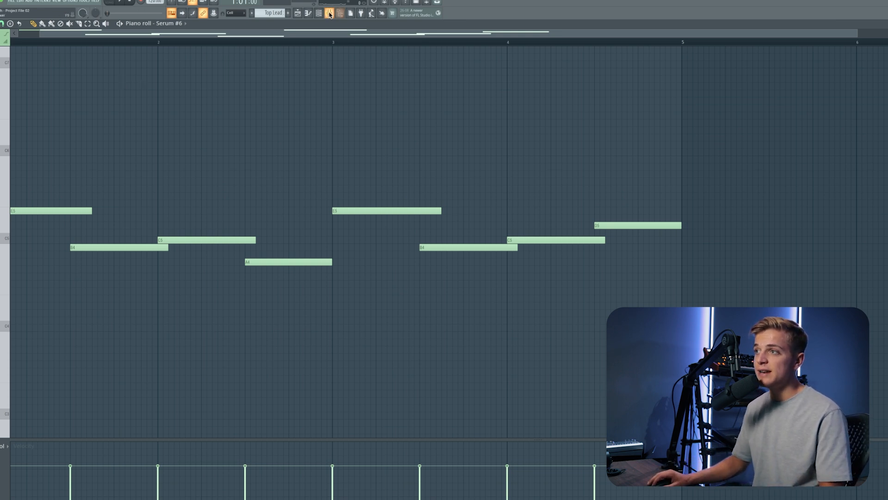
# Play back the Top Lead pattern, review its channel's Fruity Parametric EQ 2 and Fruity Reeverb 2 settings, and close both effects
pyautogui.press('space')
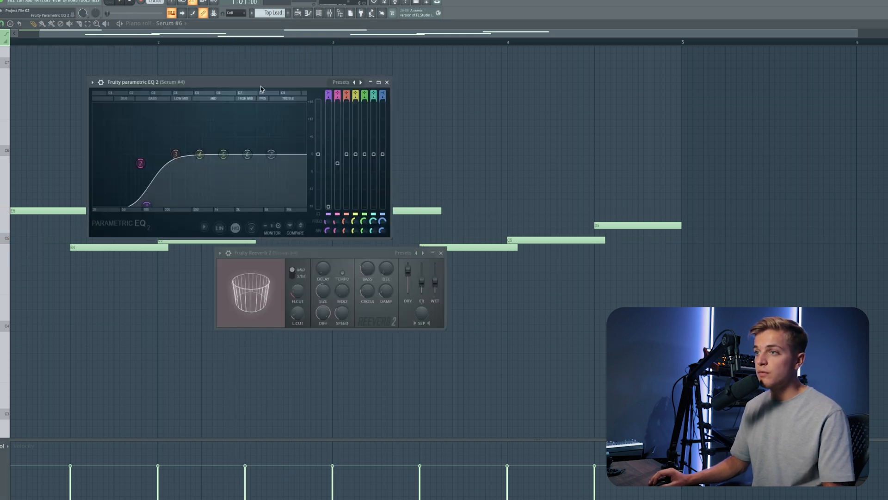
pyautogui.moveTo(143, 153); pyautogui.dragTo(140, 164)
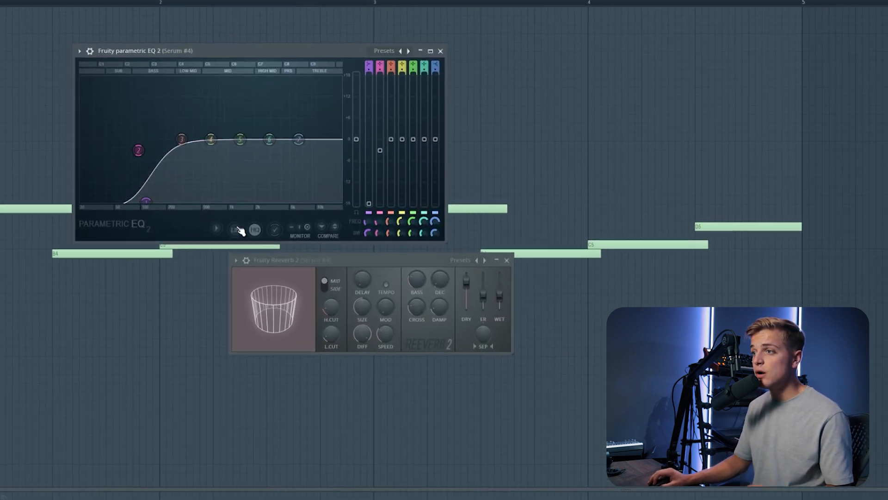
pyautogui.click(303, 257)
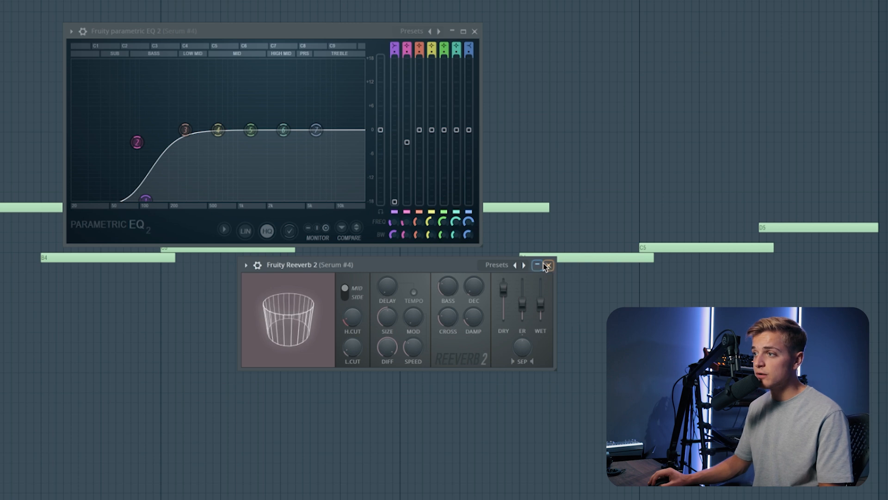
pyautogui.click(538, 265)
pyautogui.click(472, 32)
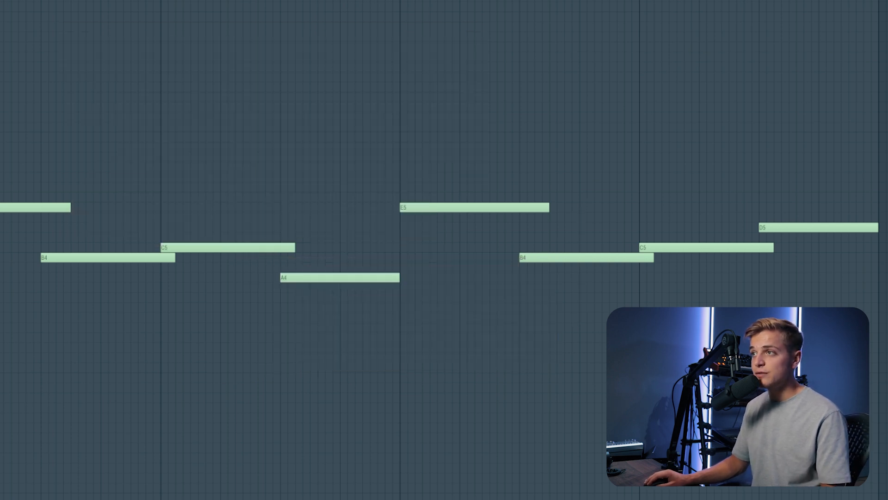
# Open the Top Lead's Serum instance and inspect the oscillators and effects of its LD - Join preset
pyautogui.press('F6')
pyautogui.click(138, 191)
pyautogui.moveTo(127, 48); pyautogui.dragTo(228, 49)
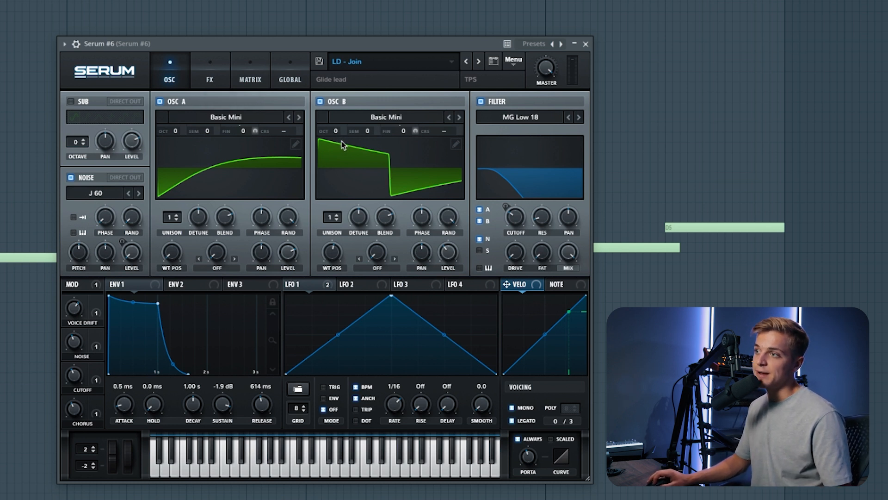
pyautogui.click(217, 82)
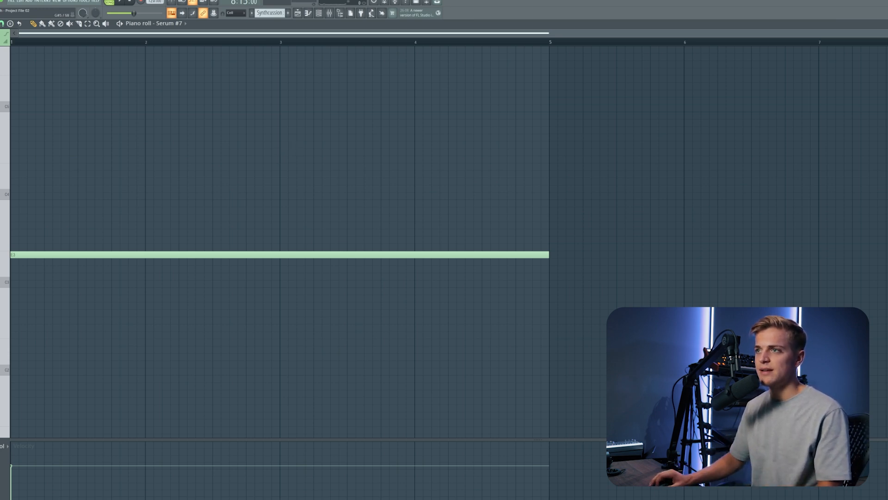
# Play back the Synthcussion pattern and examine the SEQ - Beyond preset's oscillators, effects and modulation matrix in Serum, plus the Kickstart 2 plugin
pyautogui.press('space')
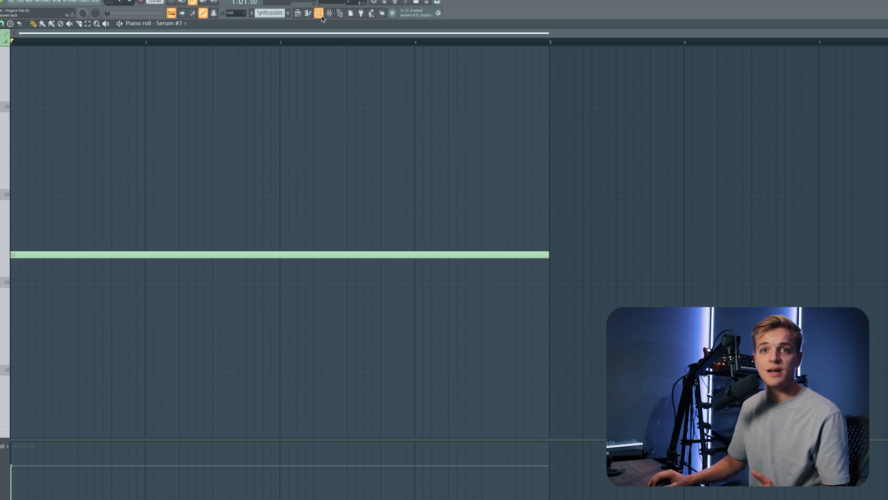
pyautogui.press('space')
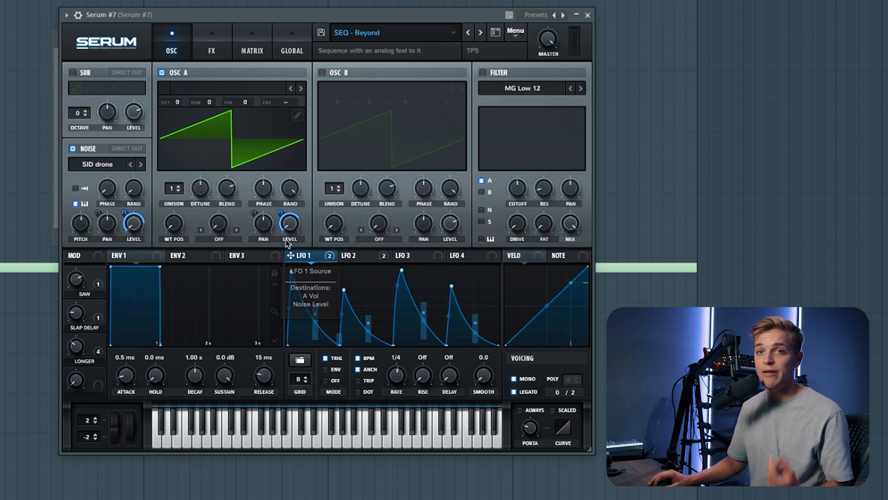
pyautogui.click(214, 52)
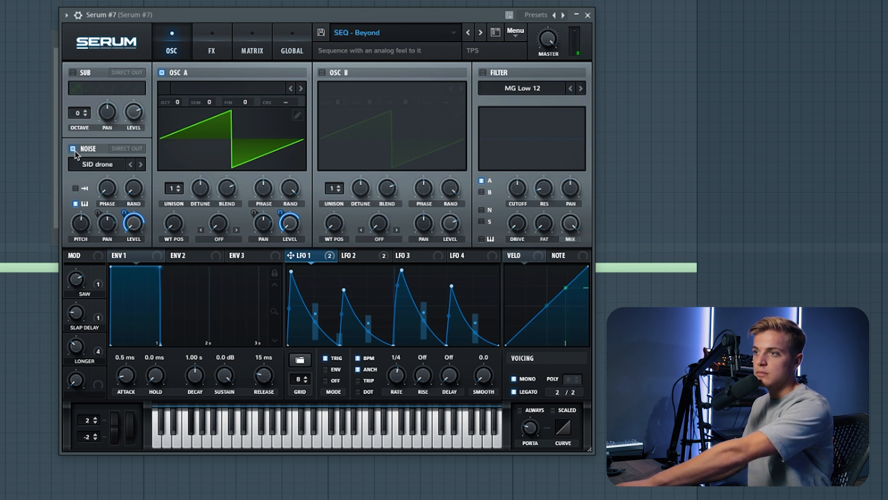
pyautogui.click(248, 49)
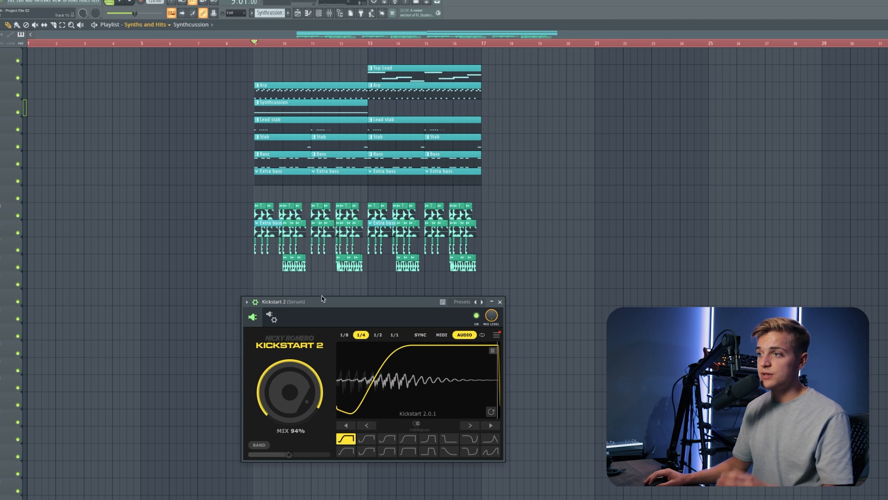
pyautogui.moveTo(323, 299)
pyautogui.mouseDown()
pyautogui.moveTo(327, 283)
pyautogui.moveTo(327, 305)
pyautogui.mouseUp()
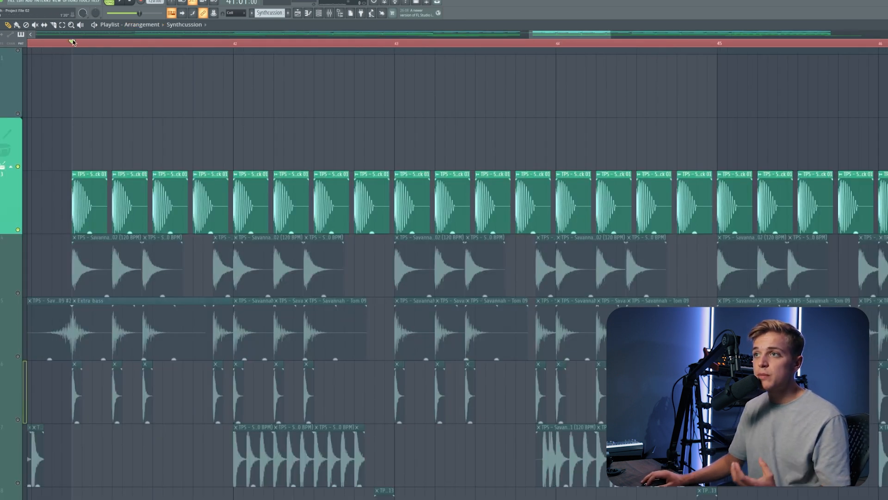
# Play the Arrangement's drums from bar 41, unmuting tracks 4 to 7 to layer the toms and percussion over the kick
pyautogui.press('space')
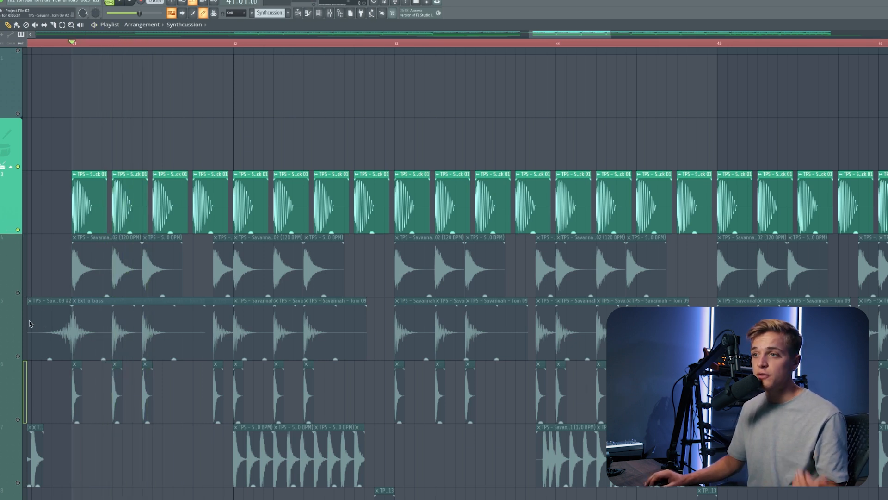
pyautogui.click(17, 292)
pyautogui.press('space')
pyautogui.click(17, 356)
pyautogui.click(18, 419)
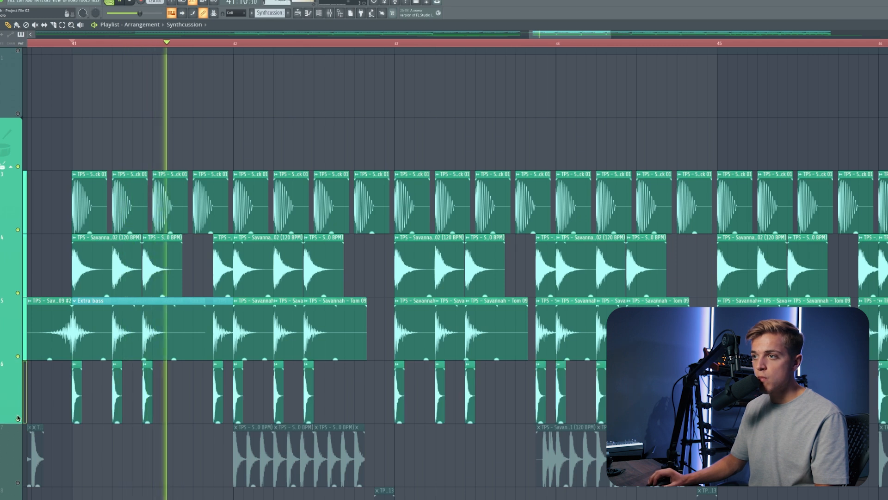
pyautogui.click(18, 483)
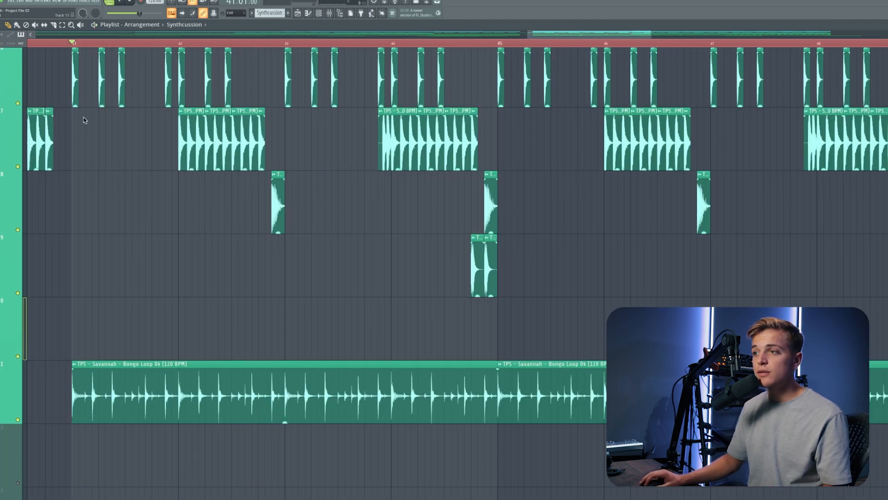
# Solo the Bongo Loop 04 track and unmute the fill hits on tracks 8 and 9
pyautogui.rightClick(18, 419)
pyautogui.click(18, 230)
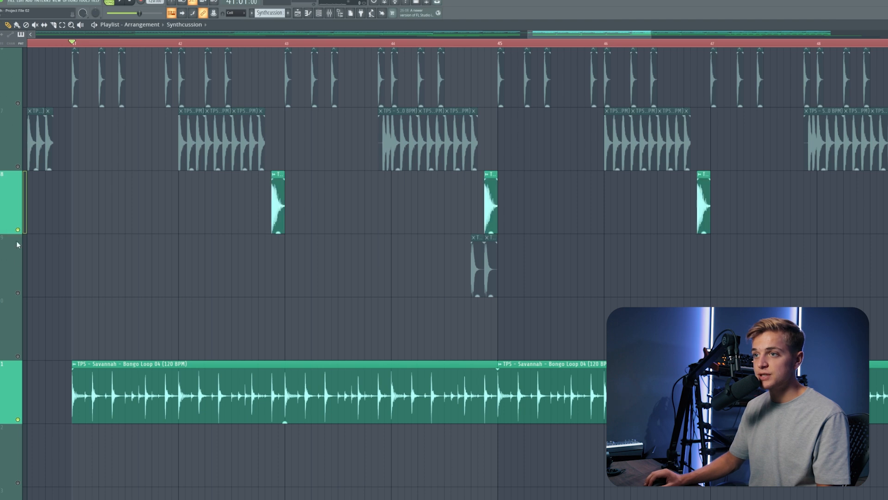
pyautogui.click(18, 293)
# Play the fill hits against the bongo loop, first from the end of bar 42 and again from bar 44
pyautogui.click(246, 42)
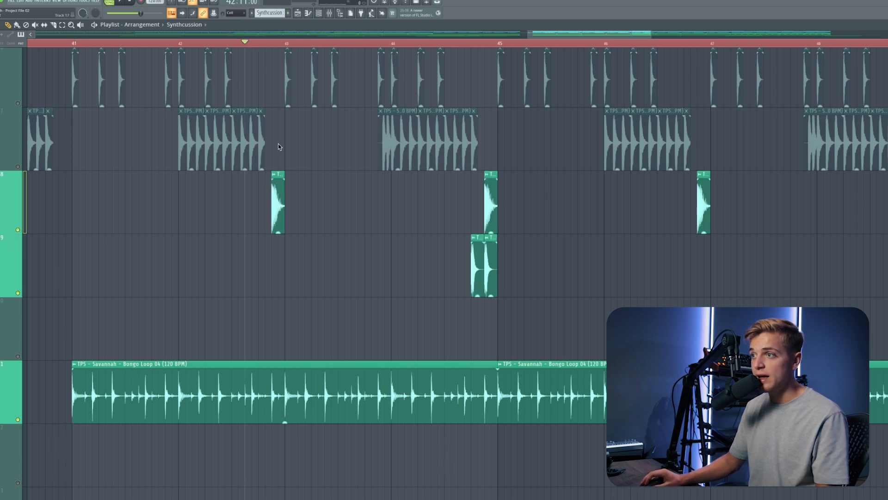
pyautogui.scroll(9, 273, 159)
pyautogui.scroll(-7, 273, 167)
pyautogui.press('space')
pyautogui.scroll(-5, 279, 165)
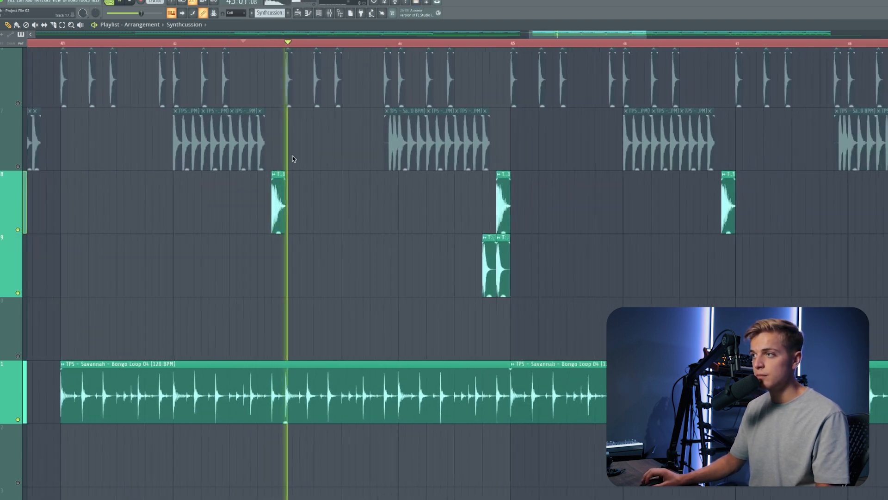
pyautogui.click(385, 42)
pyautogui.press('space')
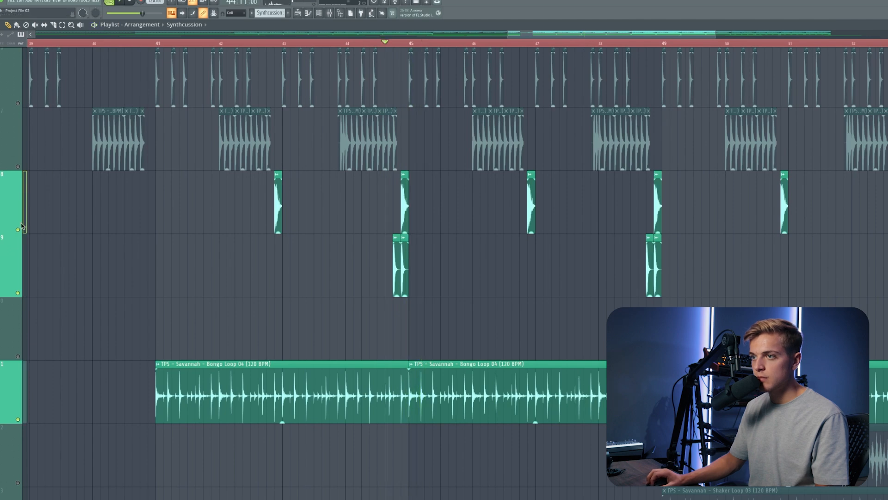
# Unmute the remaining tom and percussion tracks and the kick track, and play the full drum layers from bar 44
pyautogui.press('space')
pyautogui.press('space')
pyautogui.click(18, 166)
pyautogui.press('space')
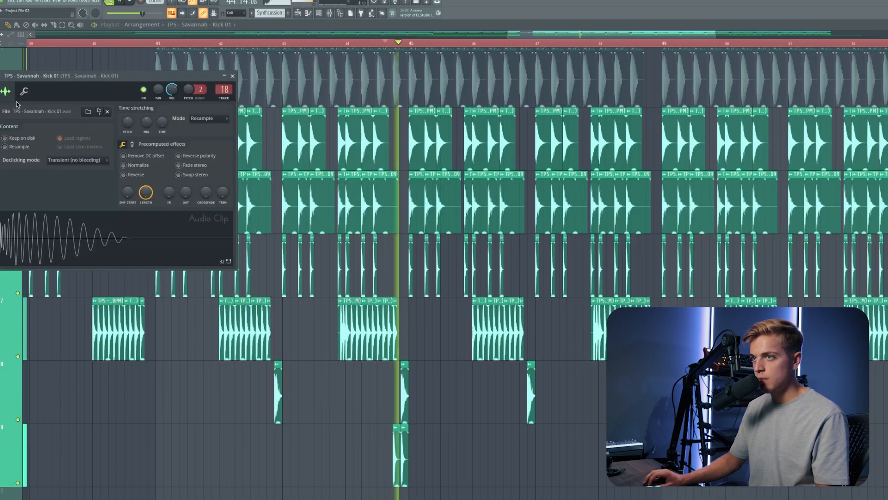
pyautogui.press('Escape')
pyautogui.click(18, 105)
pyautogui.scroll(-1, 144, 152)
pyautogui.scroll(-4, 144, 152)
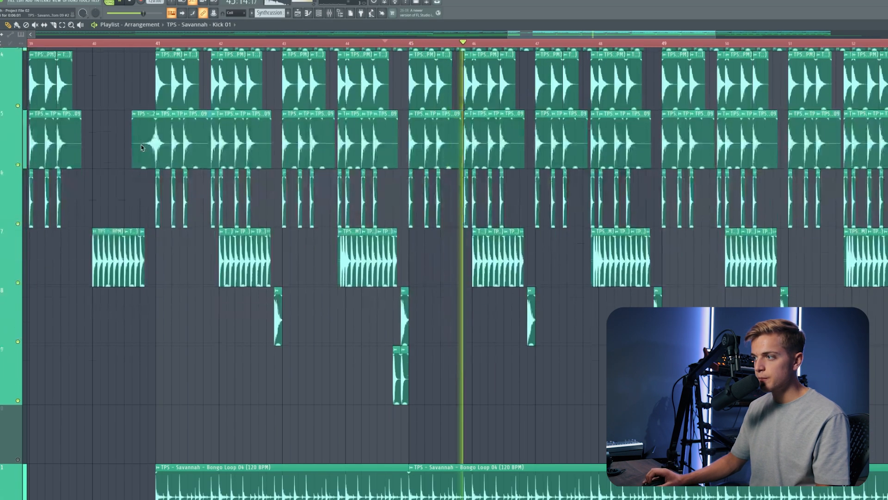
pyautogui.scroll(-1, 145, 152)
pyautogui.scroll(-3, 192, 208)
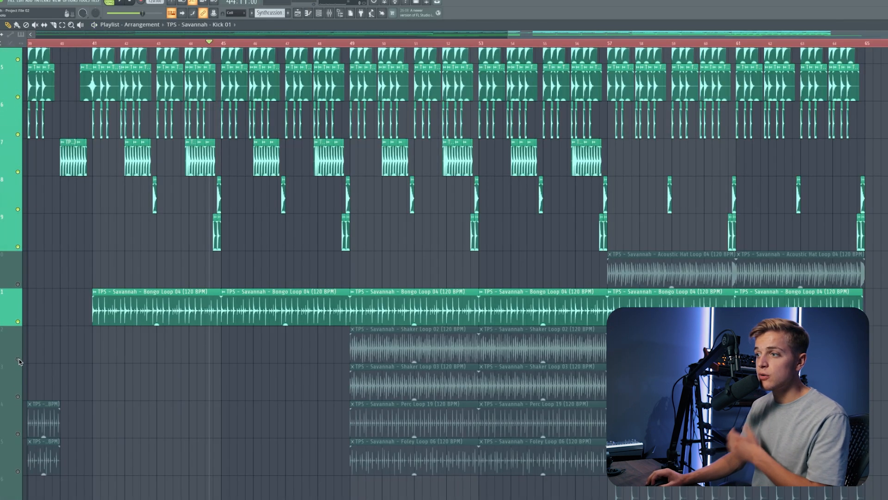
# Unmute the Shaker Loop 02, Shaker Loop 03, Perc Loop 19 and Foley Loop 06 tracks
pyautogui.click(18, 359)
pyautogui.click(18, 396)
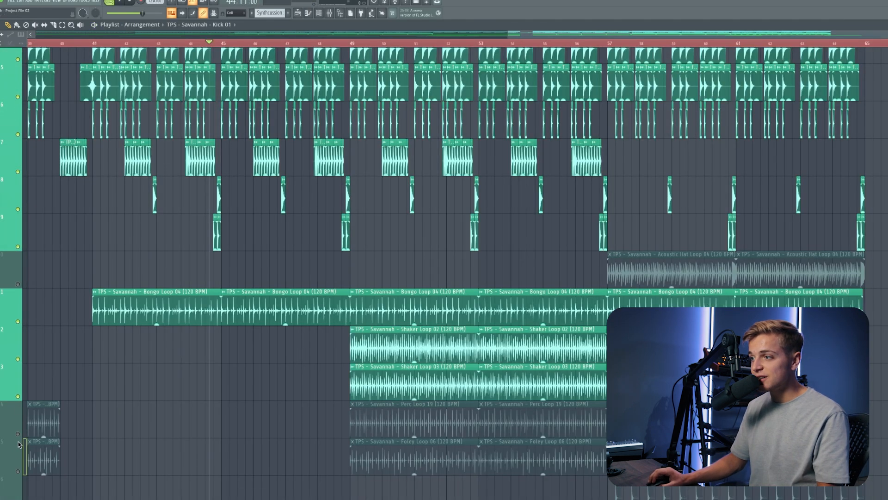
pyautogui.click(18, 434)
pyautogui.click(18, 471)
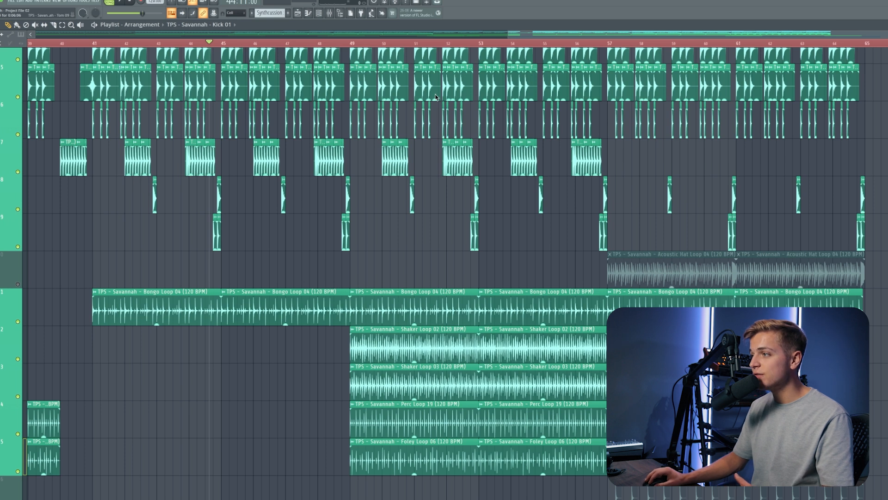
# Unmute the Acoustic Hat Loop 04 track and play the layered drum loops from the end of bar 48
pyautogui.click(342, 43)
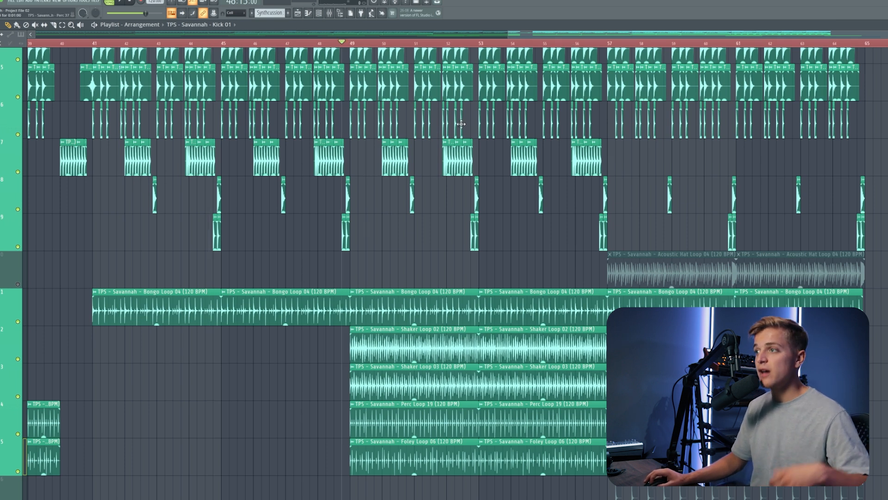
pyautogui.click(18, 284)
pyautogui.press('space')
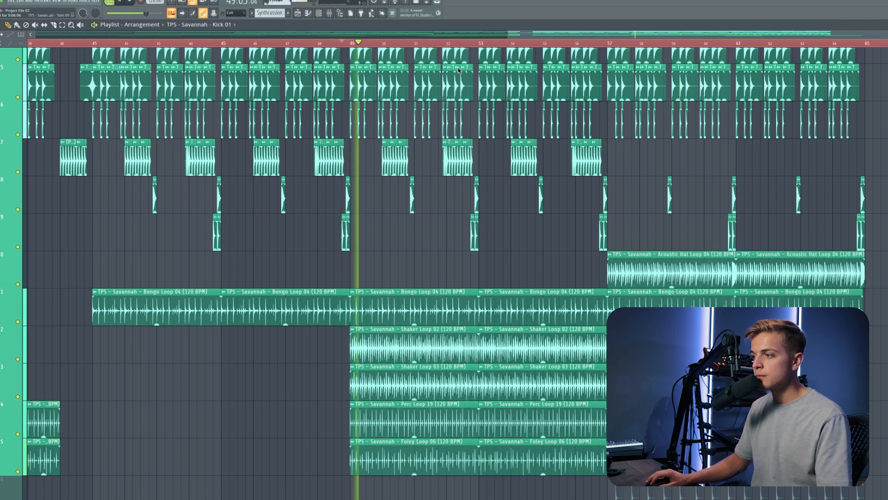
pyautogui.press('space')
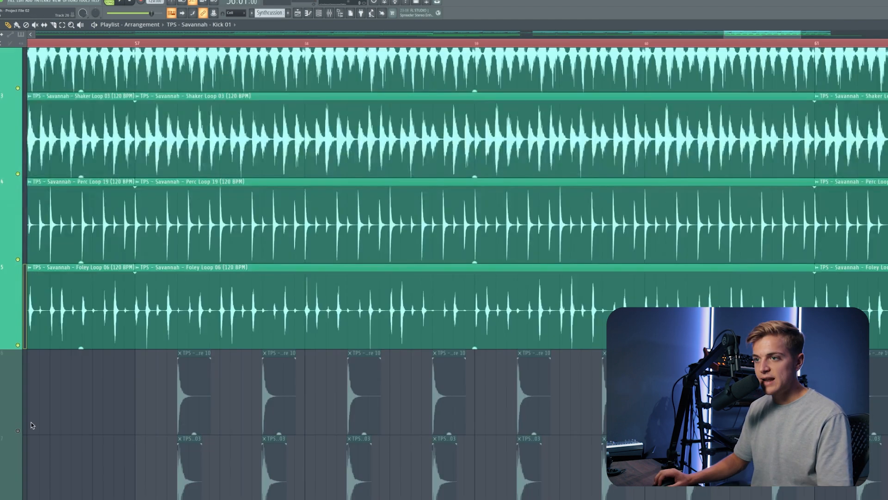
# Unmute the one-shot hits on tracks 16 and 17 below the foley loop and play the drums with them
pyautogui.click(18, 431)
pyautogui.click(18, 499)
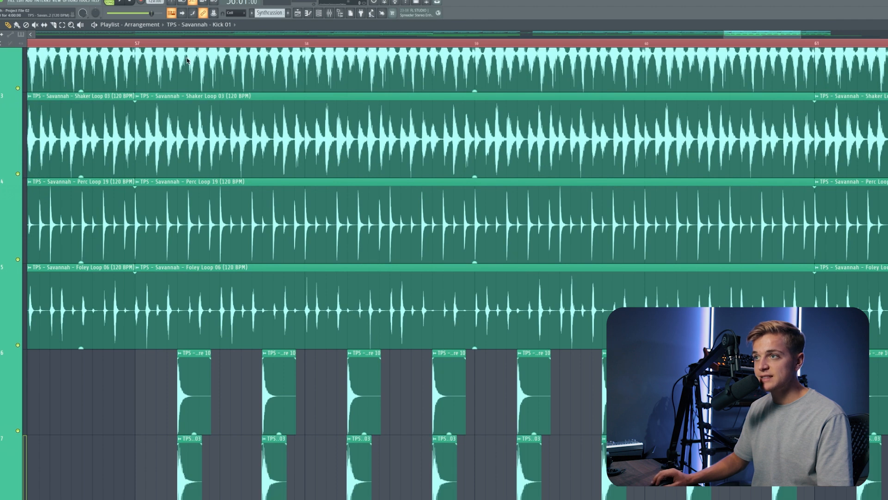
pyautogui.press('space')
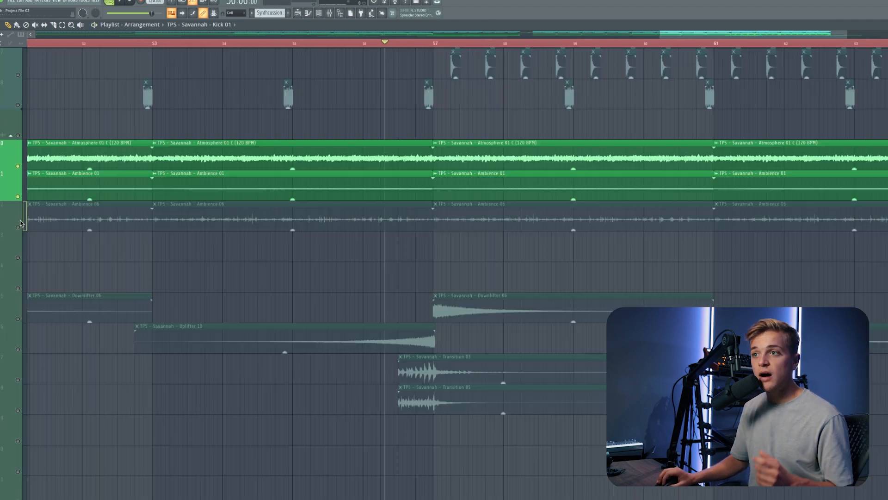
# Unmute the Ambience 06, Downlifter 06, Uplifter 10 and both Transition tracks, and play the effects from bar 56
pyautogui.click(18, 227)
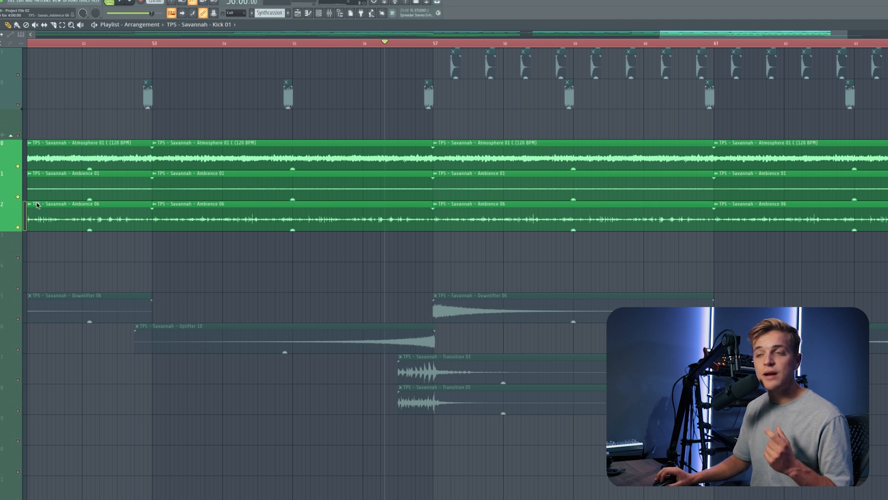
pyautogui.click(428, 45)
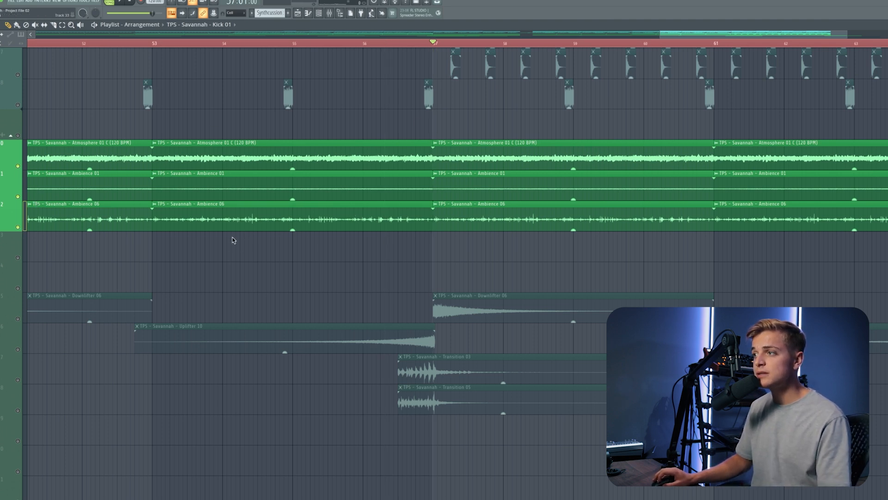
pyautogui.click(18, 319)
pyautogui.click(18, 349)
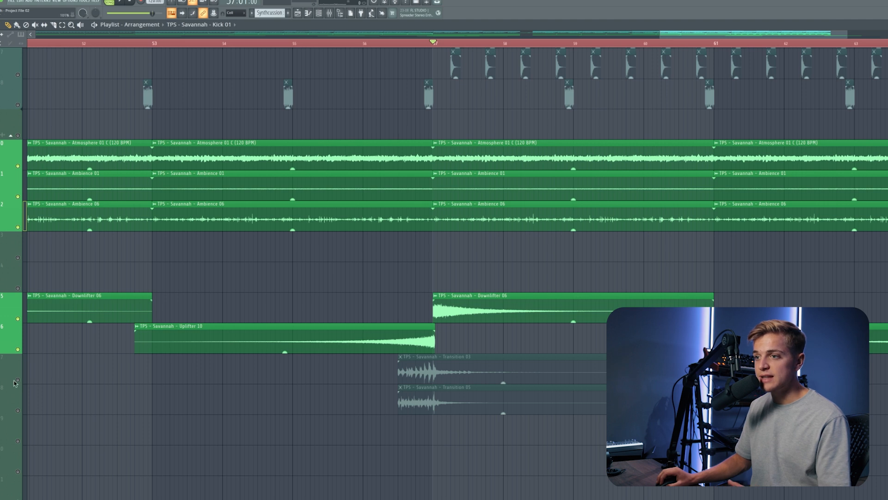
pyautogui.click(18, 380)
pyautogui.click(17, 411)
pyautogui.click(367, 43)
pyautogui.press('space')
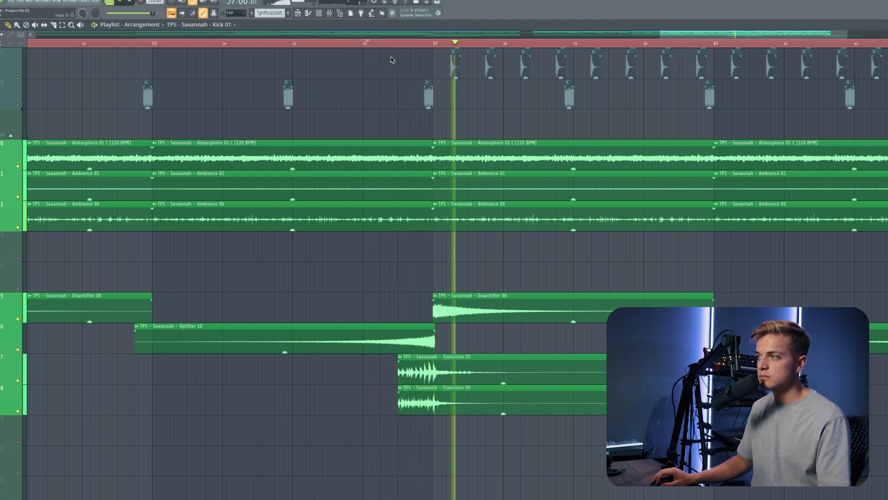
pyautogui.press('space')
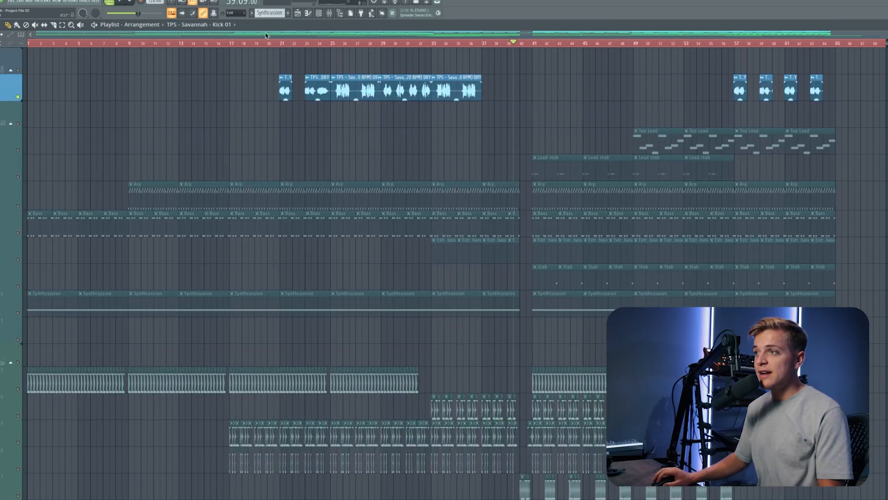
# Play the soloed dry vocal clips in the arrangement from bar 25
pyautogui.click(281, 43)
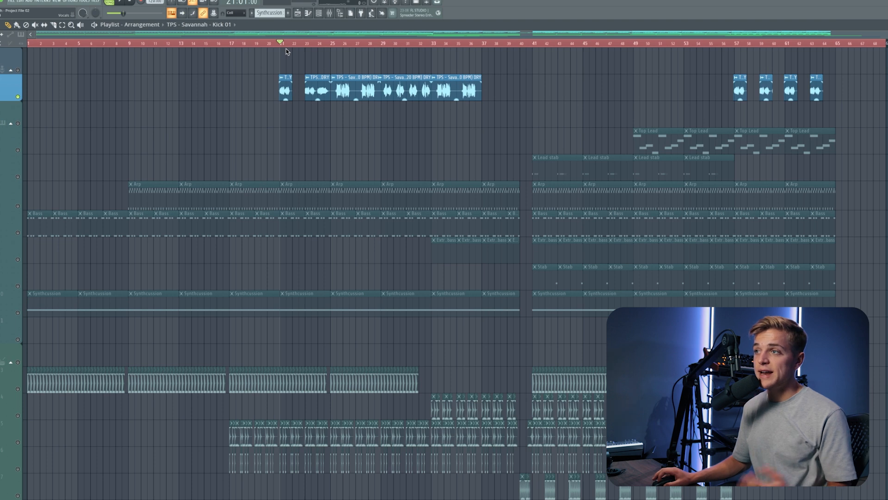
pyautogui.click(335, 43)
pyautogui.press('space')
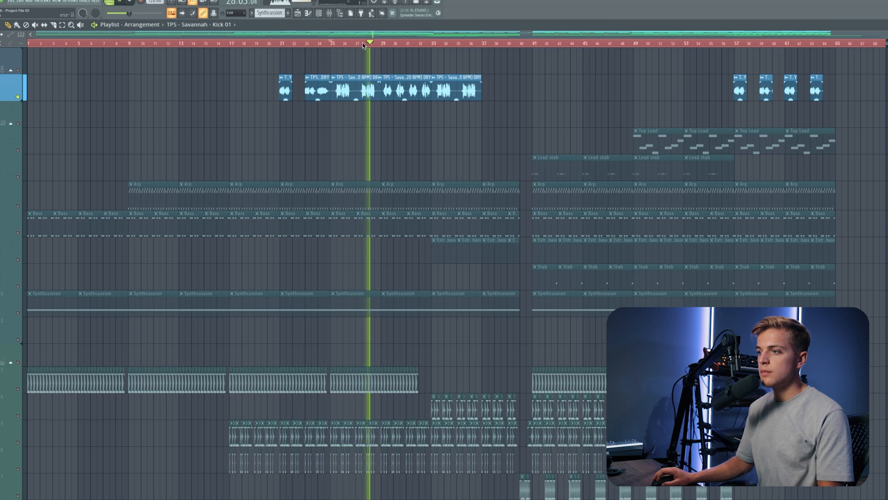
# Stop the vocal playback and select the arrangement's section from bar 41 to bar 57
pyautogui.press('space')
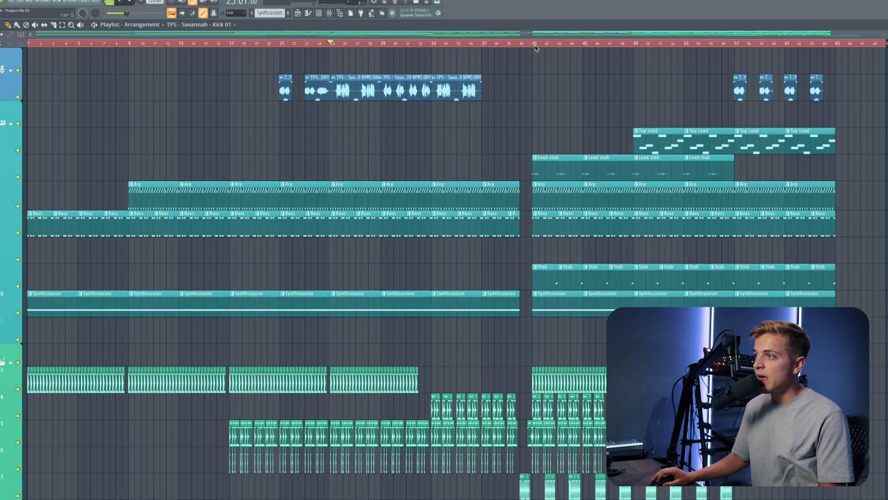
pyautogui.moveTo(536, 47); pyautogui.dragTo(735, 45)
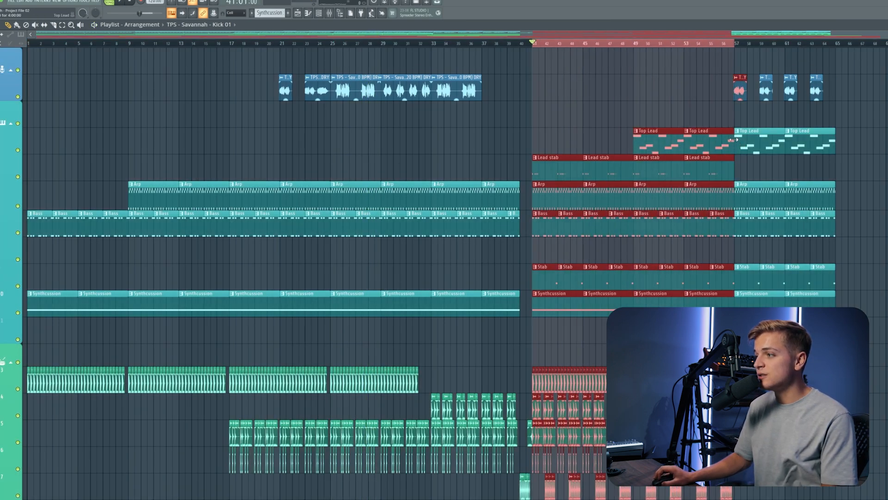
pyautogui.scroll(-5, 734, 140)
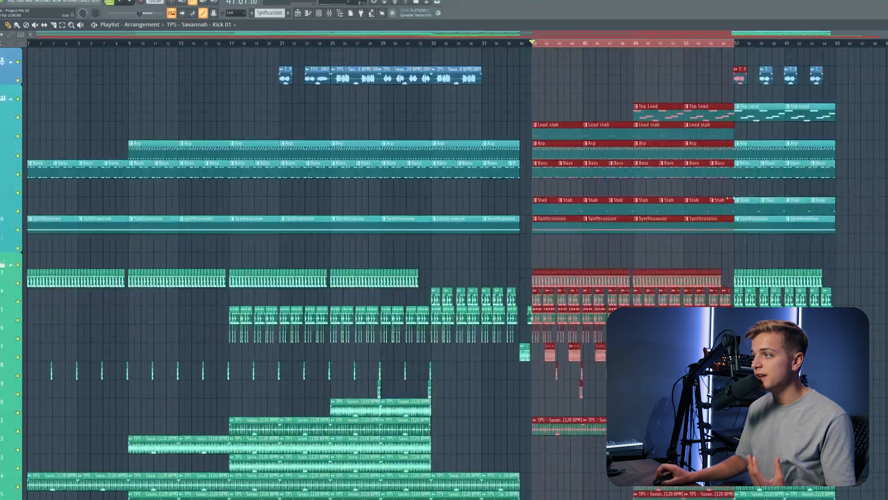
# Play the soloed Arp track from bar 33 and turn its solo off to hear all layers together
pyautogui.click(70, 45)
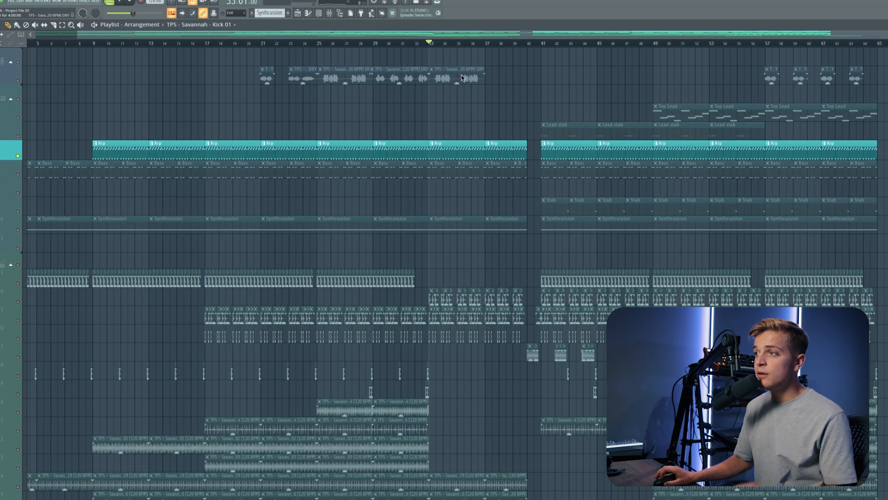
pyautogui.scroll(1, 475, 86)
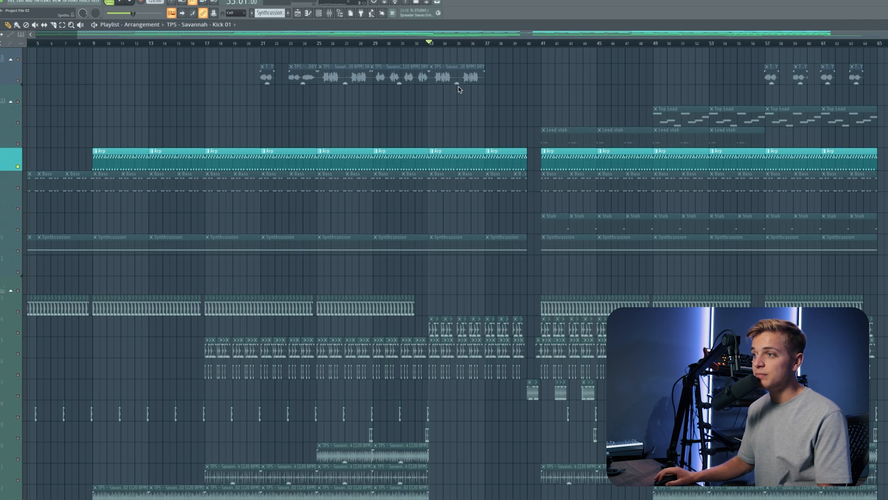
pyautogui.press('space')
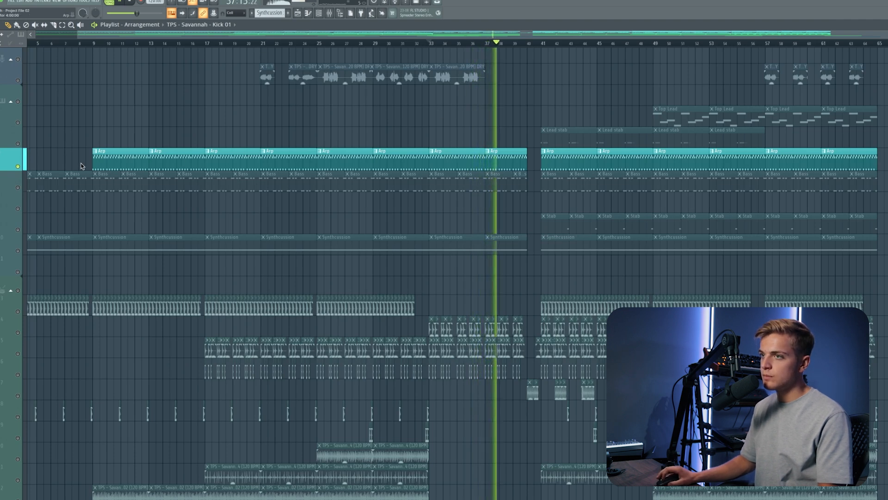
pyautogui.keyDown('ctrl'); pyautogui.click(18, 165); pyautogui.keyUp('ctrl')
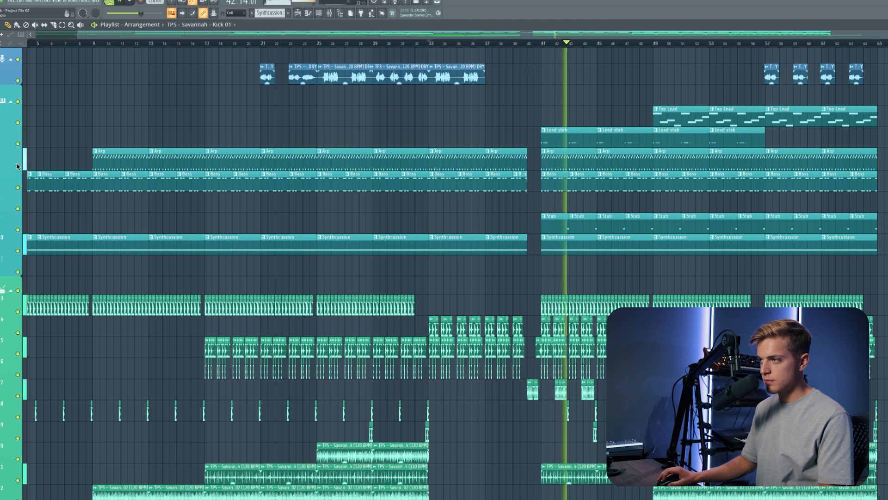
pyautogui.press('space')
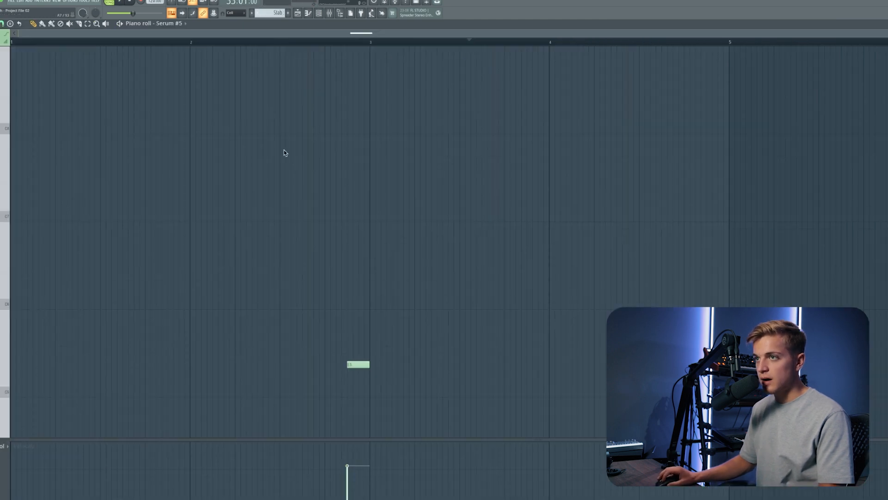
# Examine the Stab pattern's note in the piano roll and play the full arrangement from bar 42
pyautogui.scroll(-2, 167, 85)
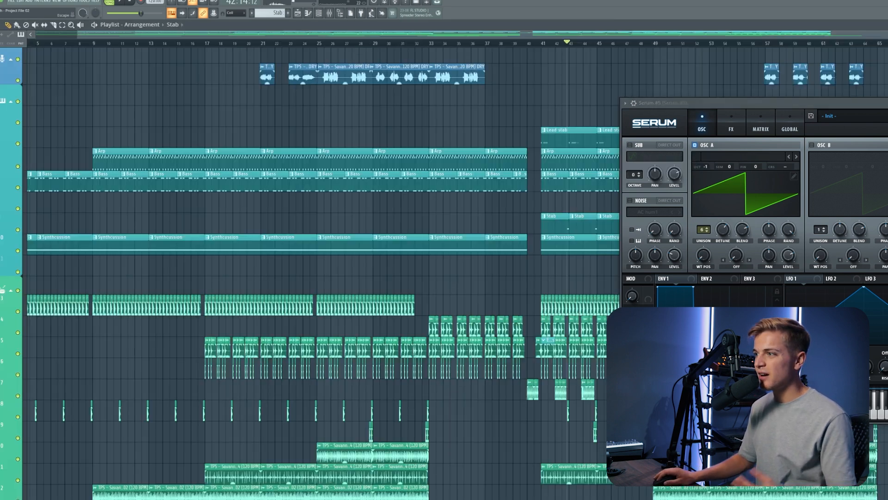
pyautogui.scroll(5, 574, 144)
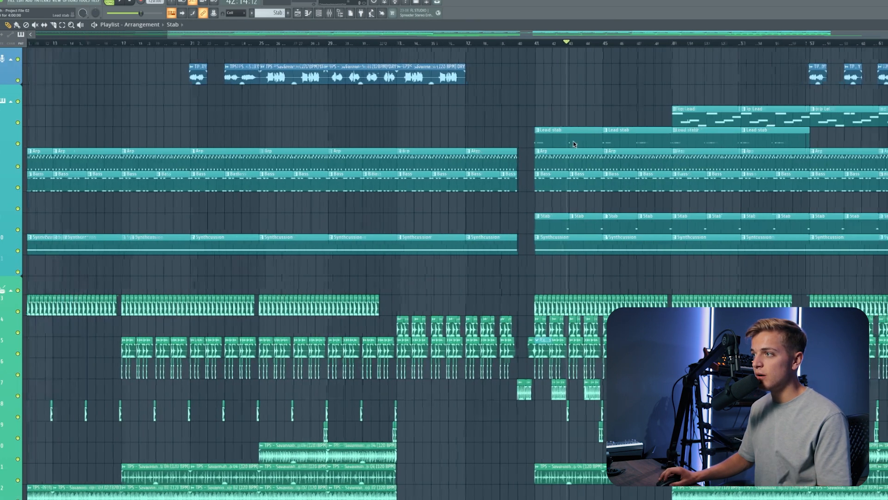
pyautogui.scroll(-5, 574, 152)
pyautogui.press('space')
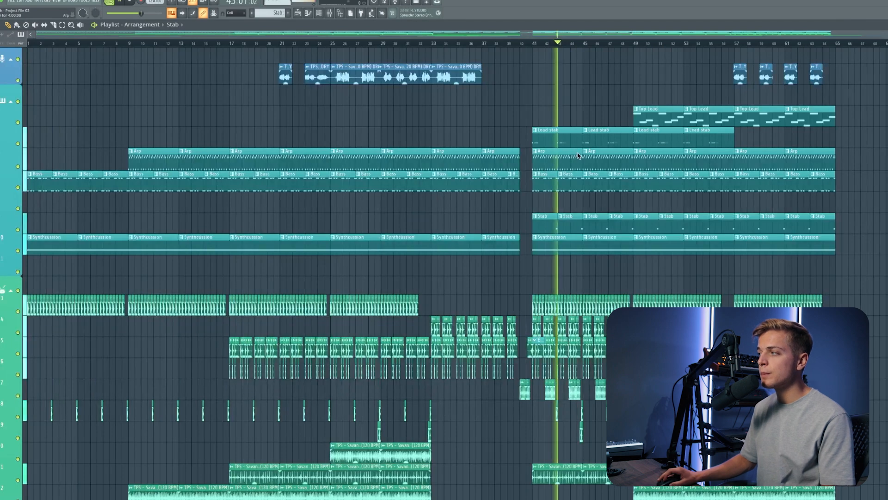
pyautogui.scroll(-4, 576, 157)
pyautogui.scroll(4, 577, 164)
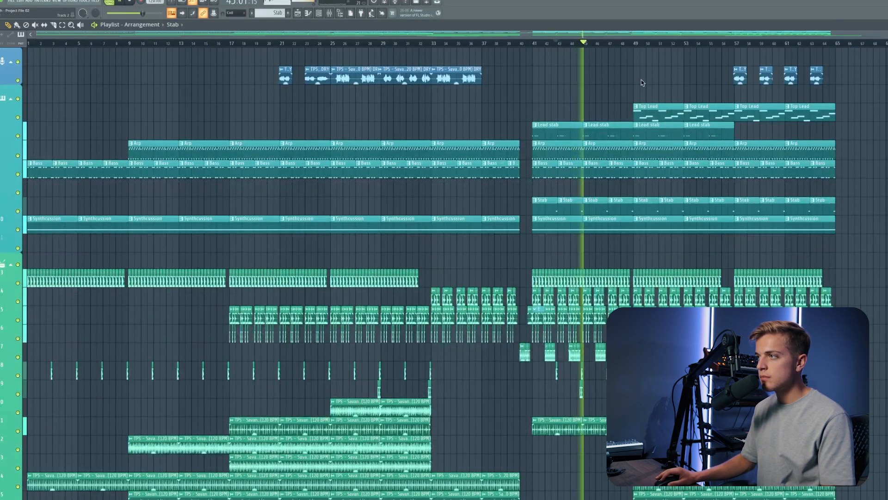
pyautogui.press('space')
# Set the playback position to bar 17 in the arrangement
pyautogui.scroll(-1, 638, 45)
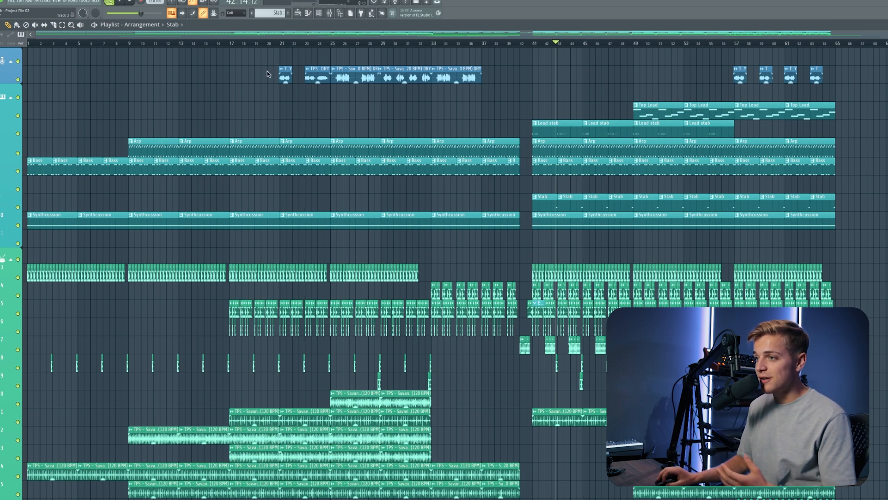
pyautogui.click(232, 44)
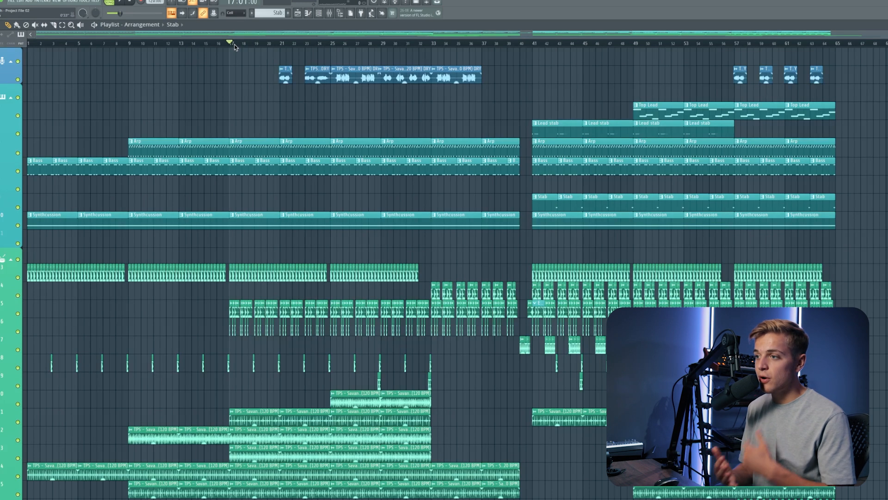